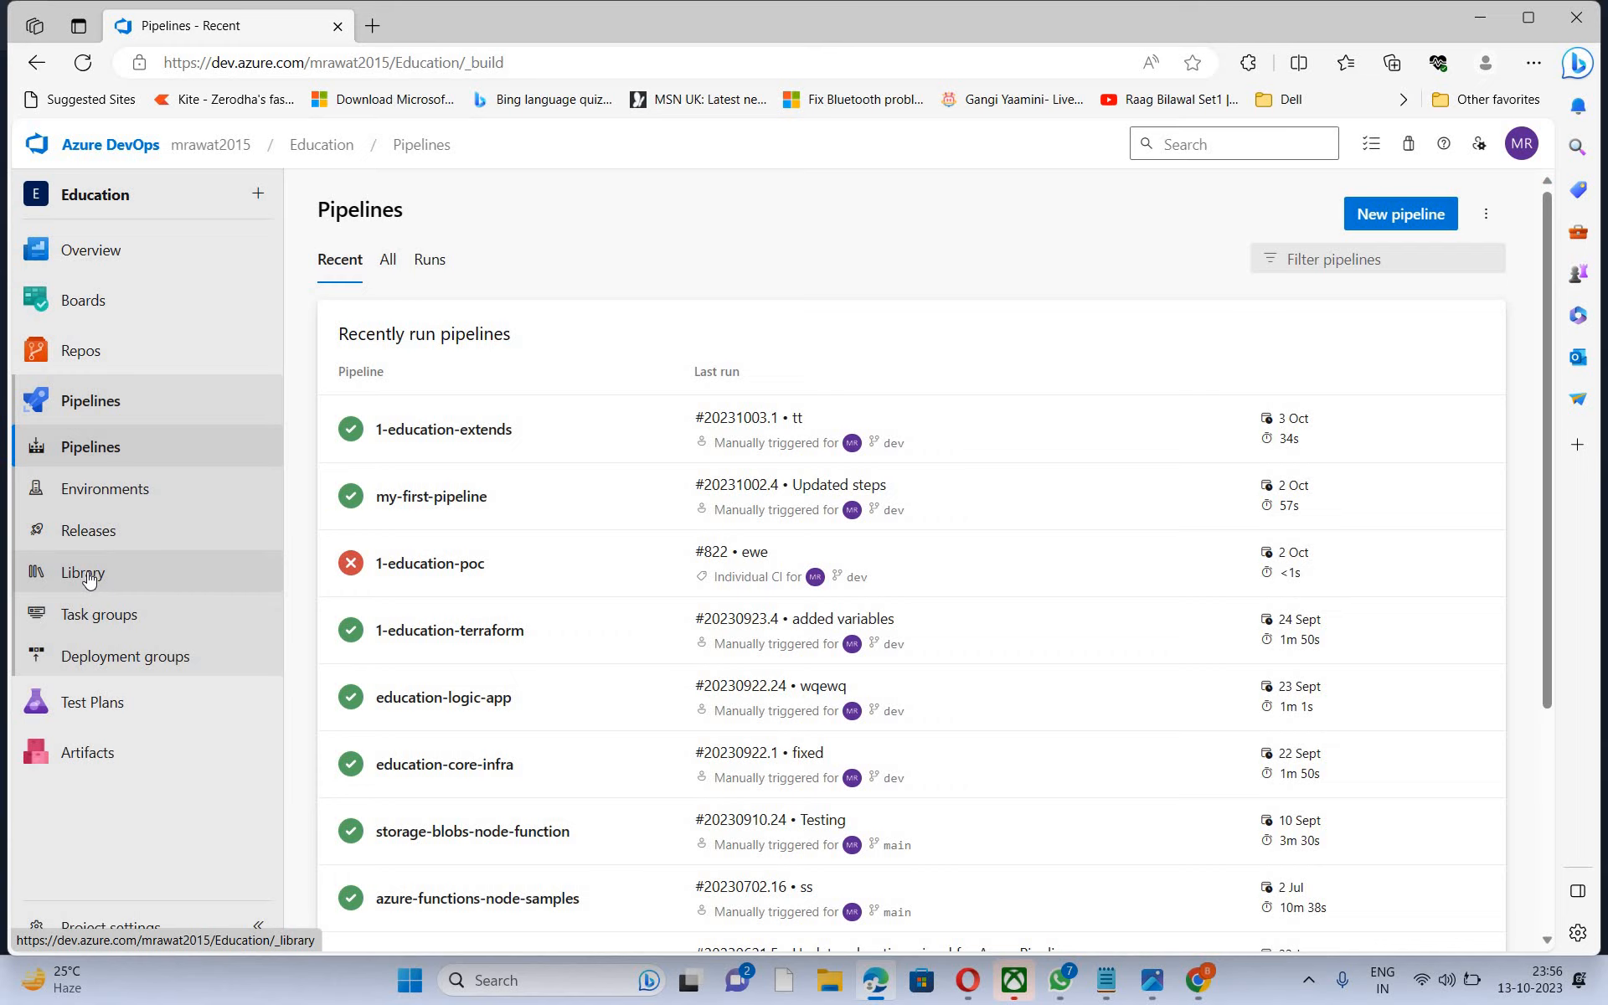
Step: Open the vg-terraform-state variable group in the pipeline Library and review its variables
{"action": "left_click", "coordinate": [87, 572]}
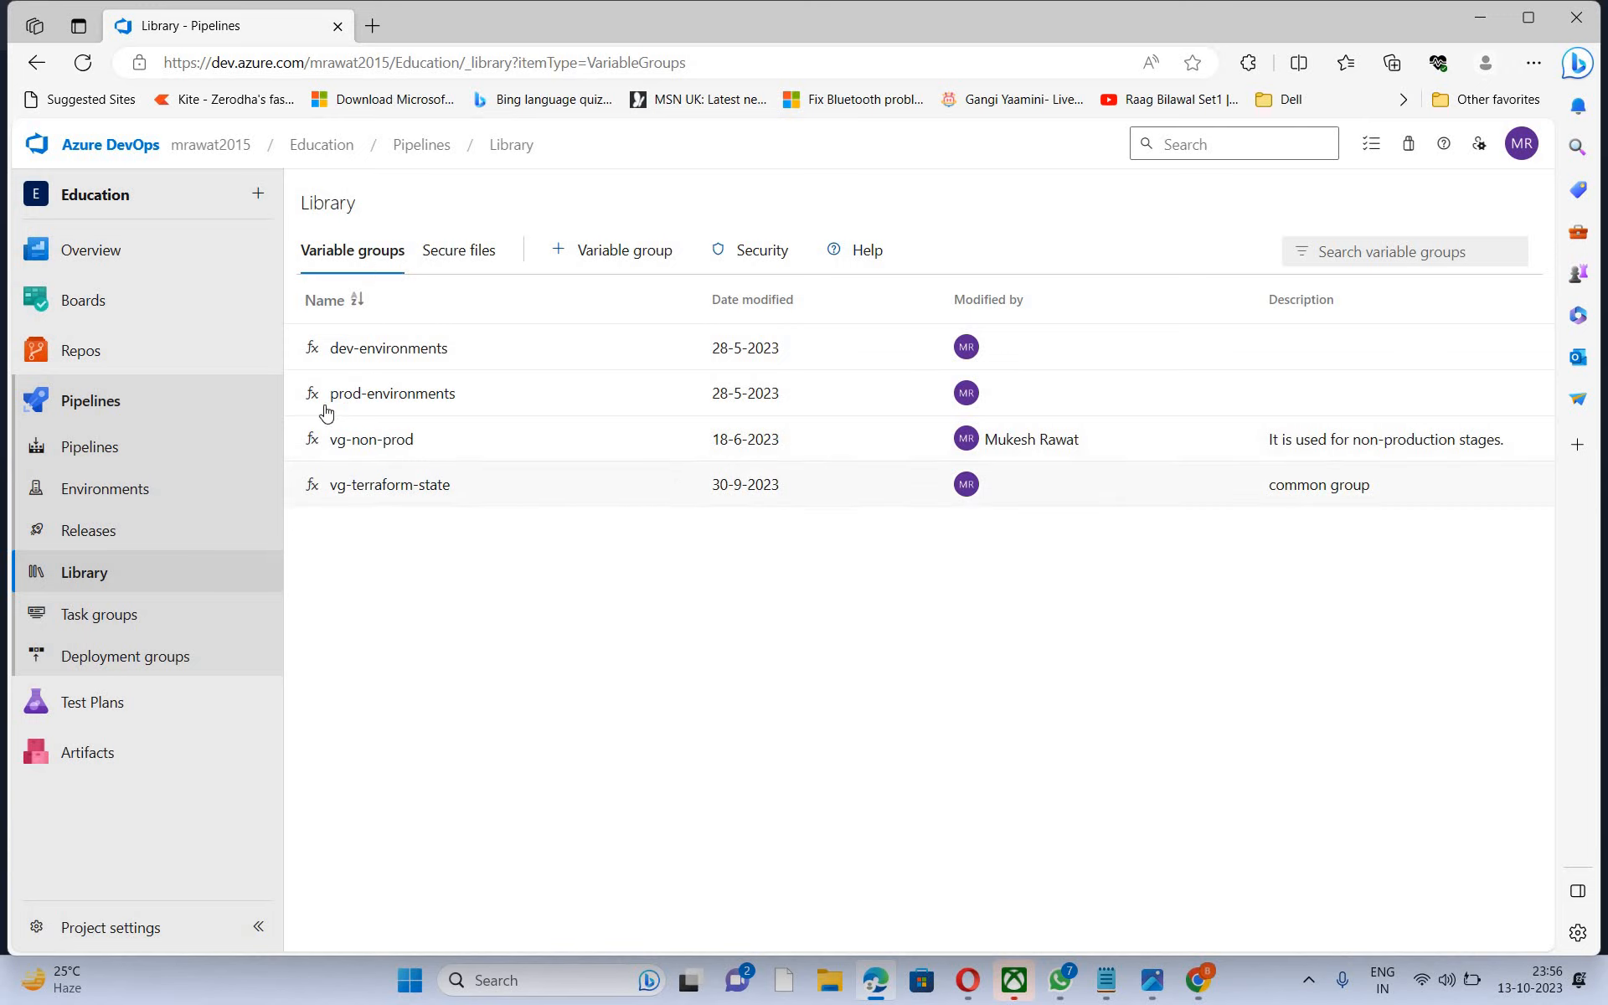
{"action": "left_click", "coordinate": [393, 488]}
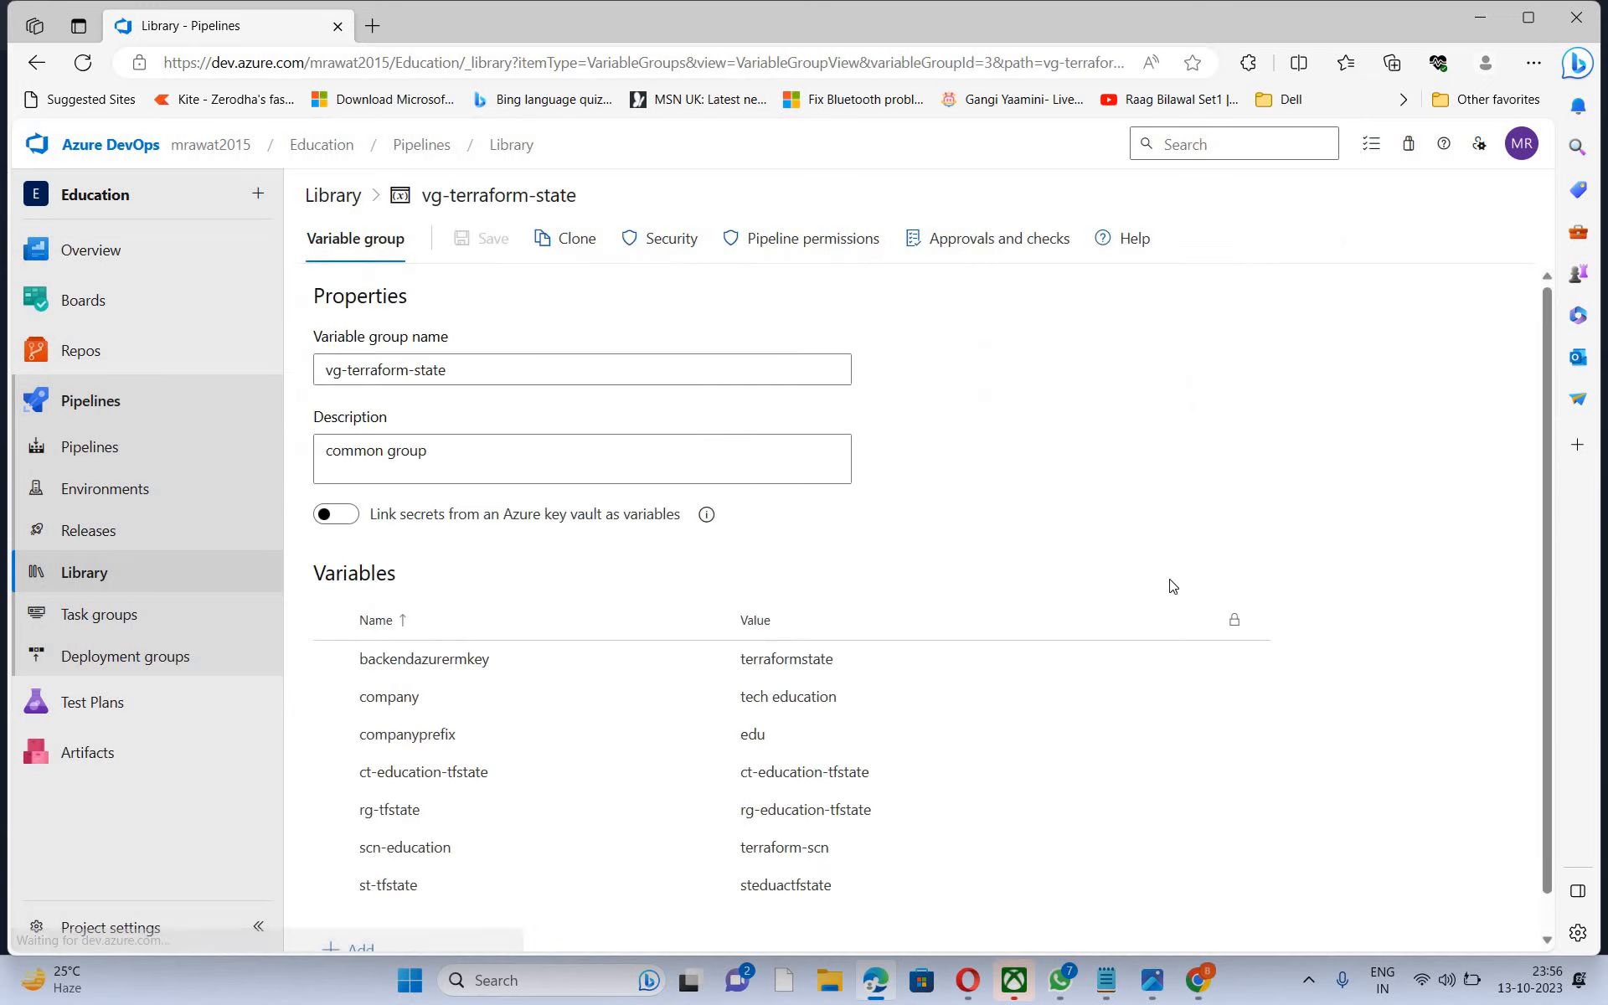
{"action": "scroll", "coordinate": [998, 704], "scroll_direction": "down", "scroll_amount": 1}
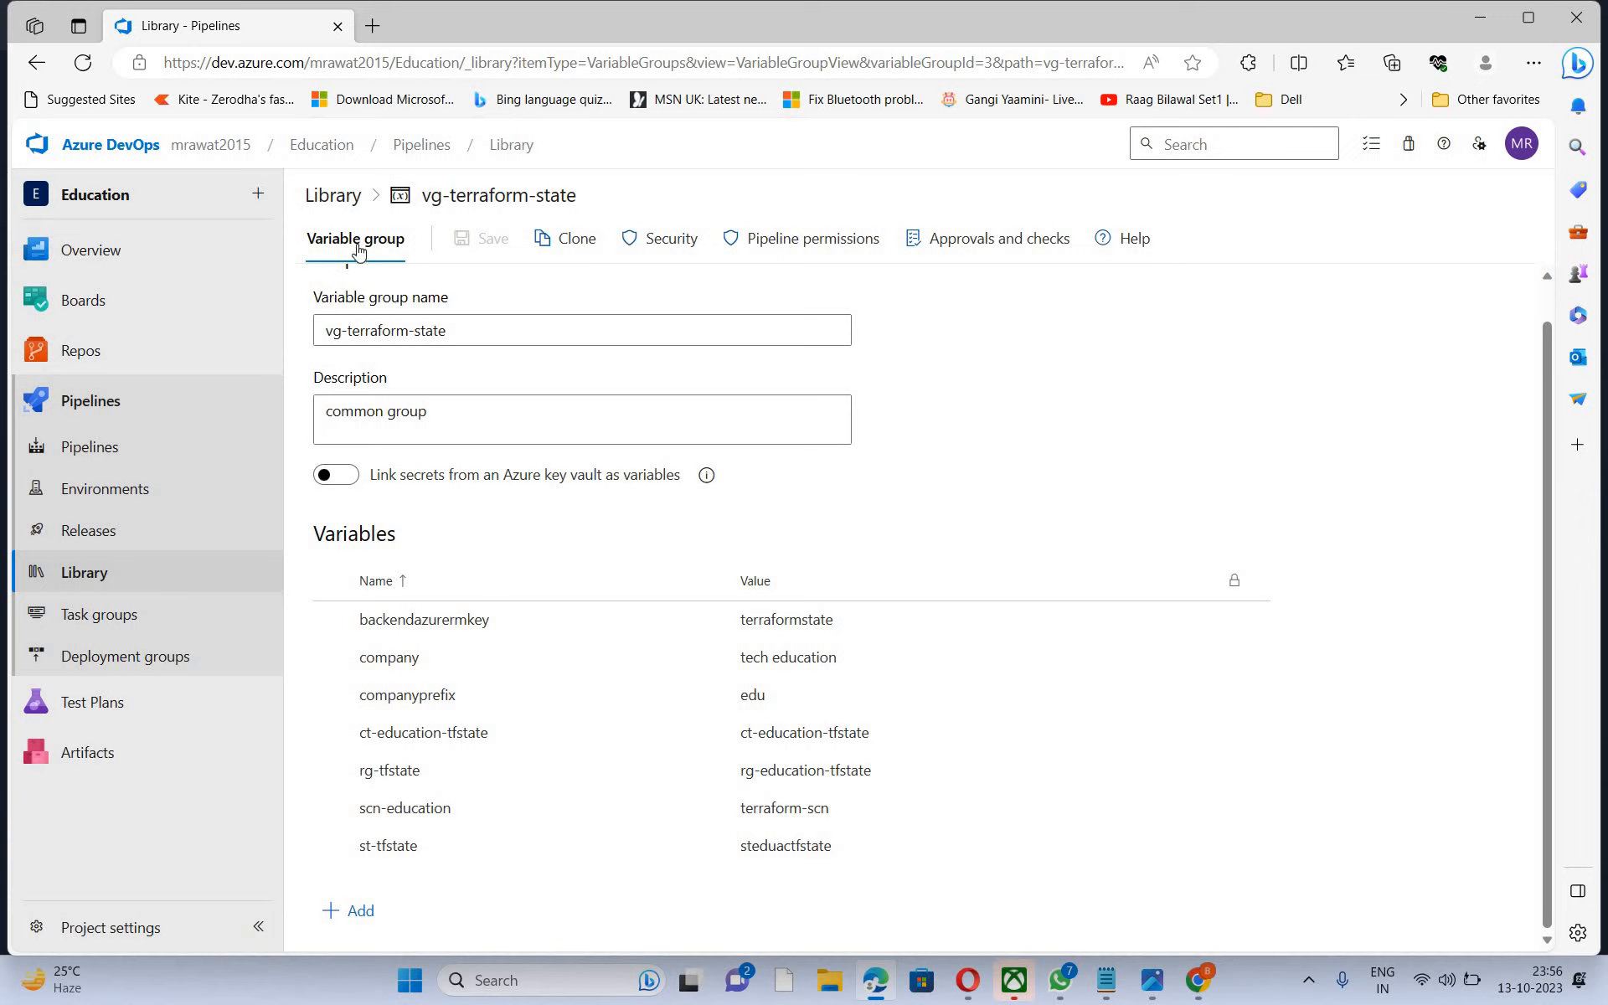
Step: Create a new variable group in the Library and name it vg-multi-stages-config
{"action": "left_click", "coordinate": [92, 574]}
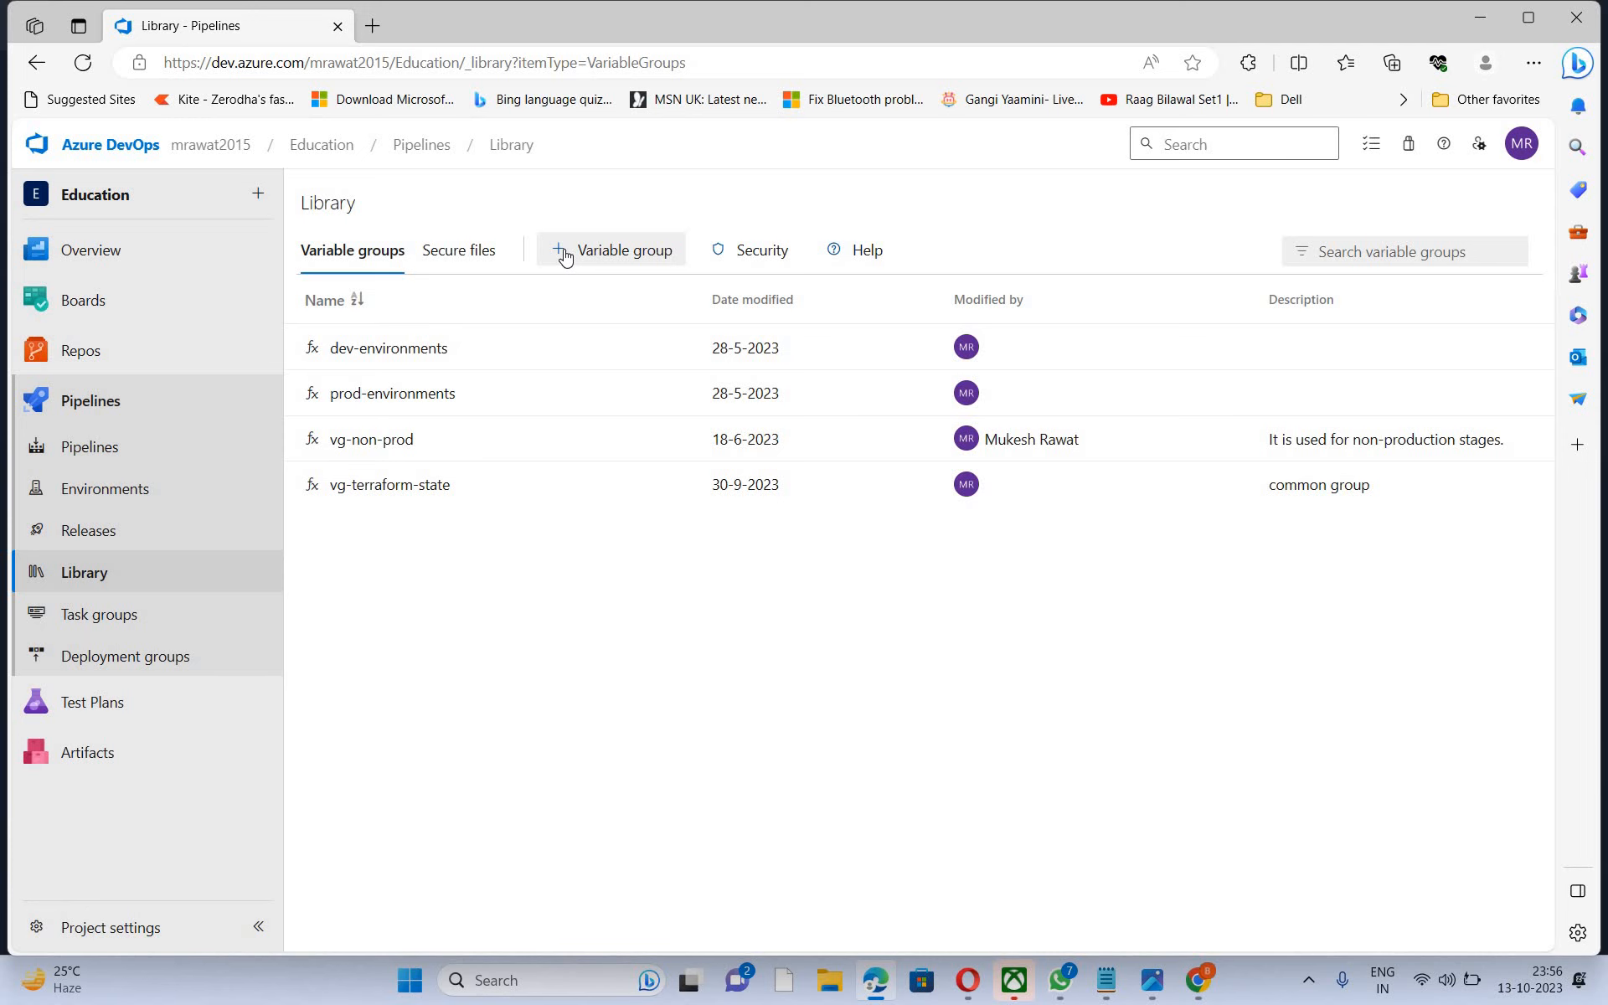
{"action": "left_click", "coordinate": [565, 253]}
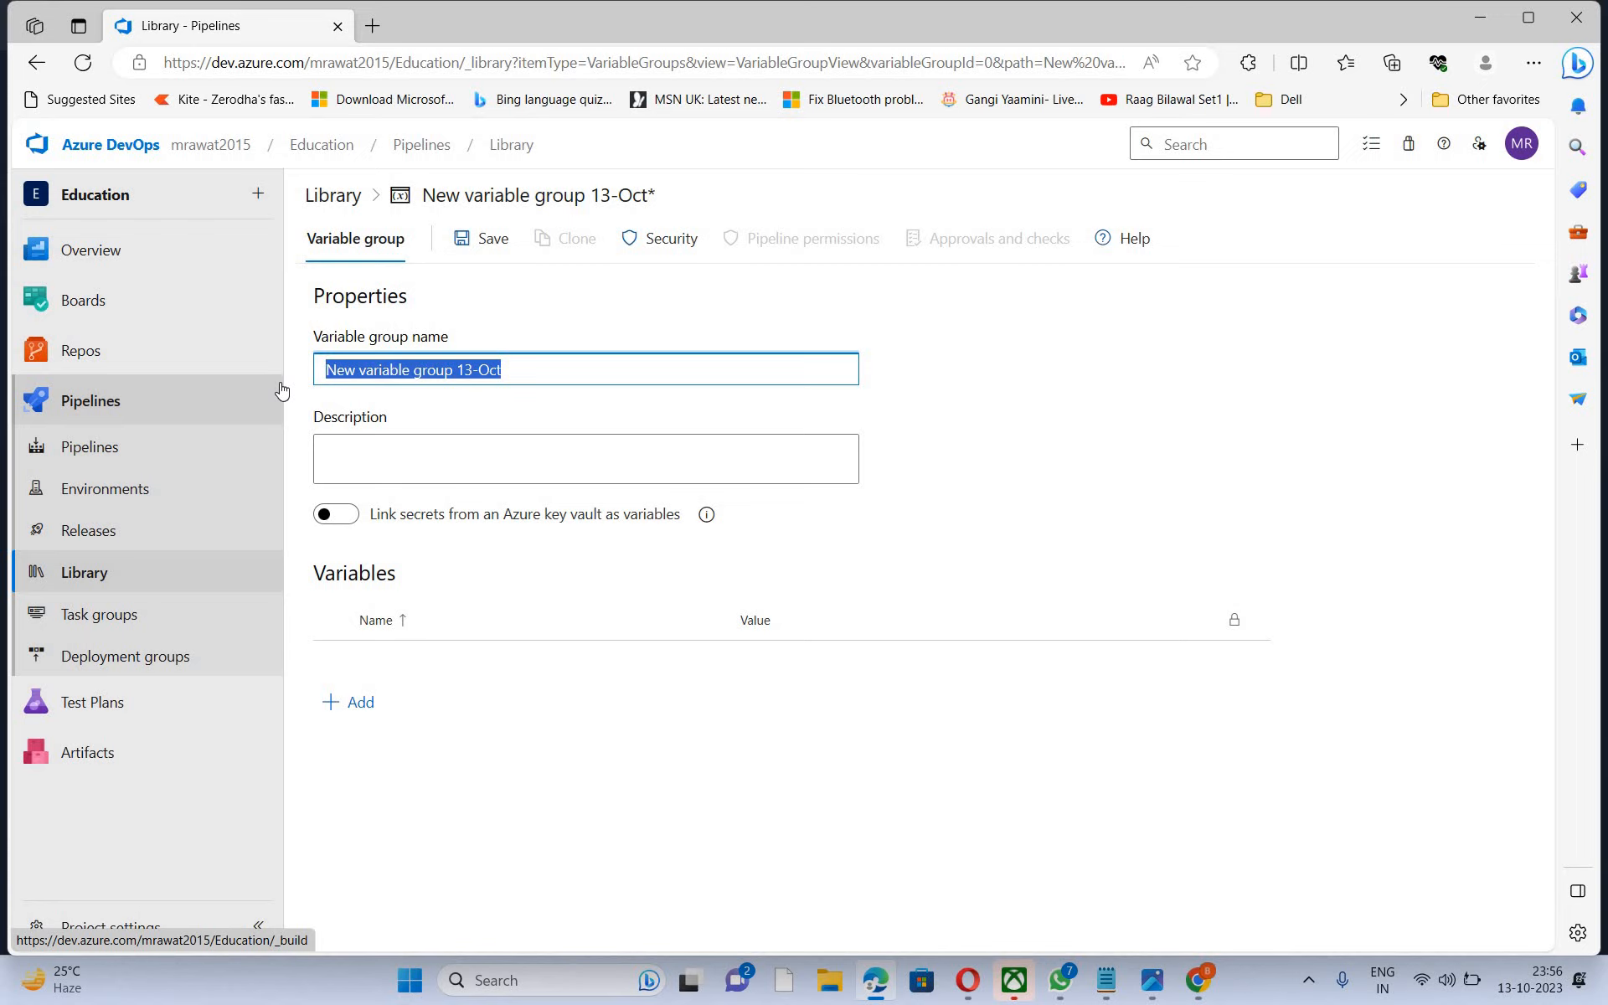
{"action": "type", "text": "vg-"}
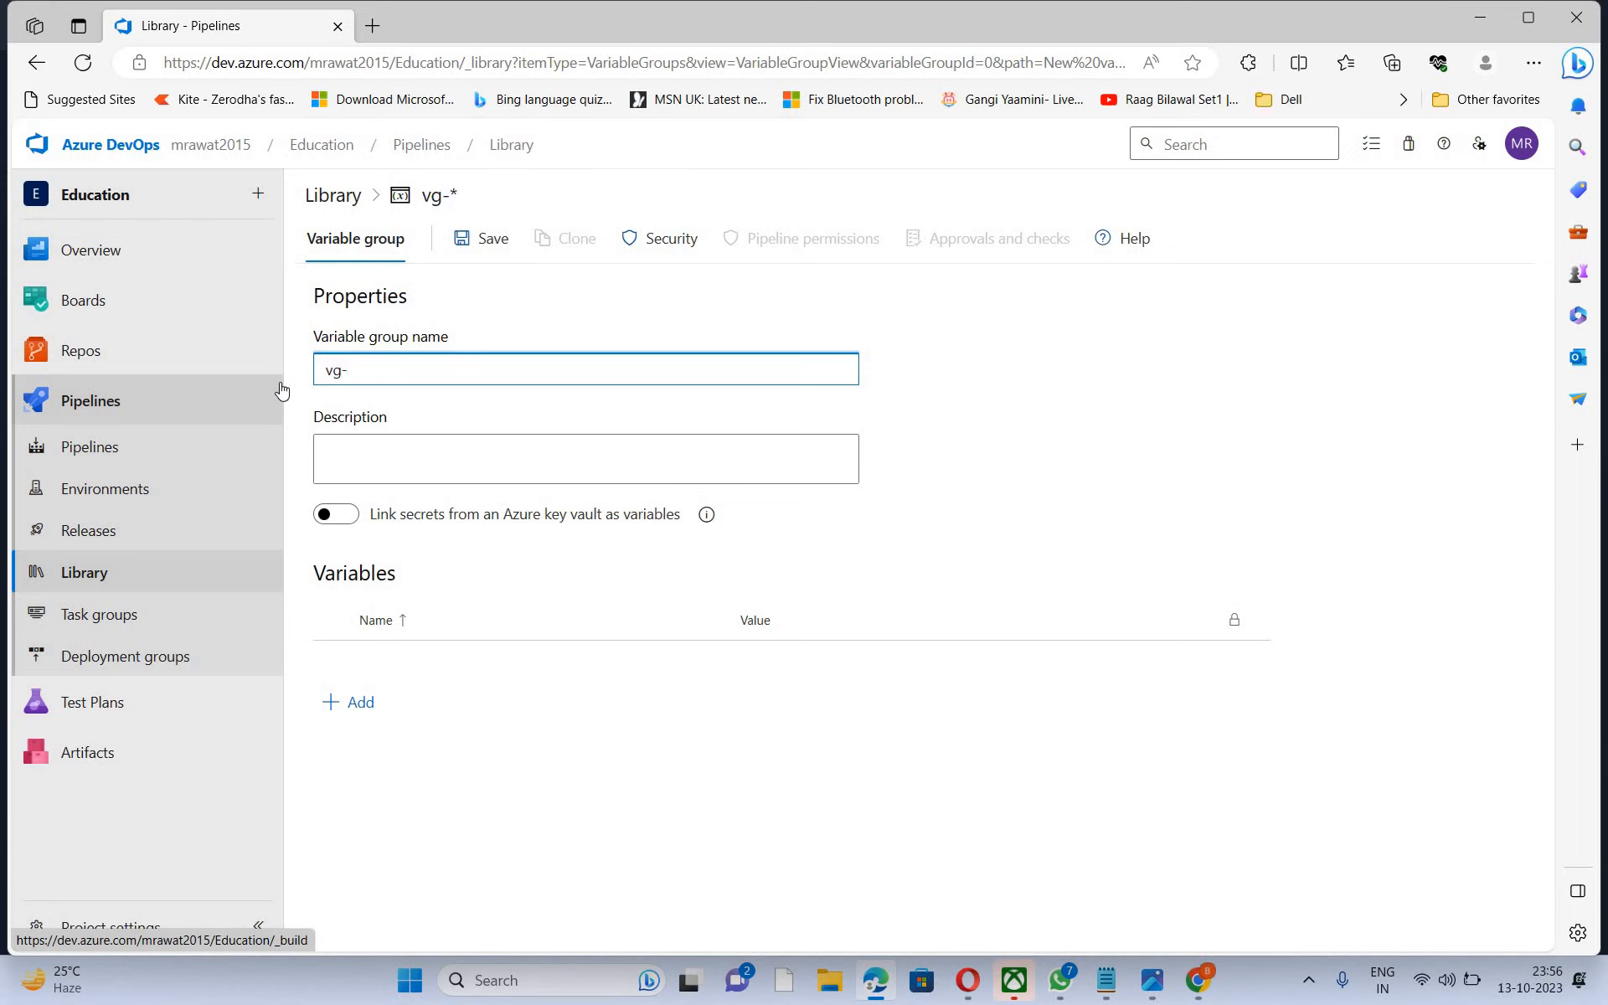
{"action": "type", "text": "multi-stages"}
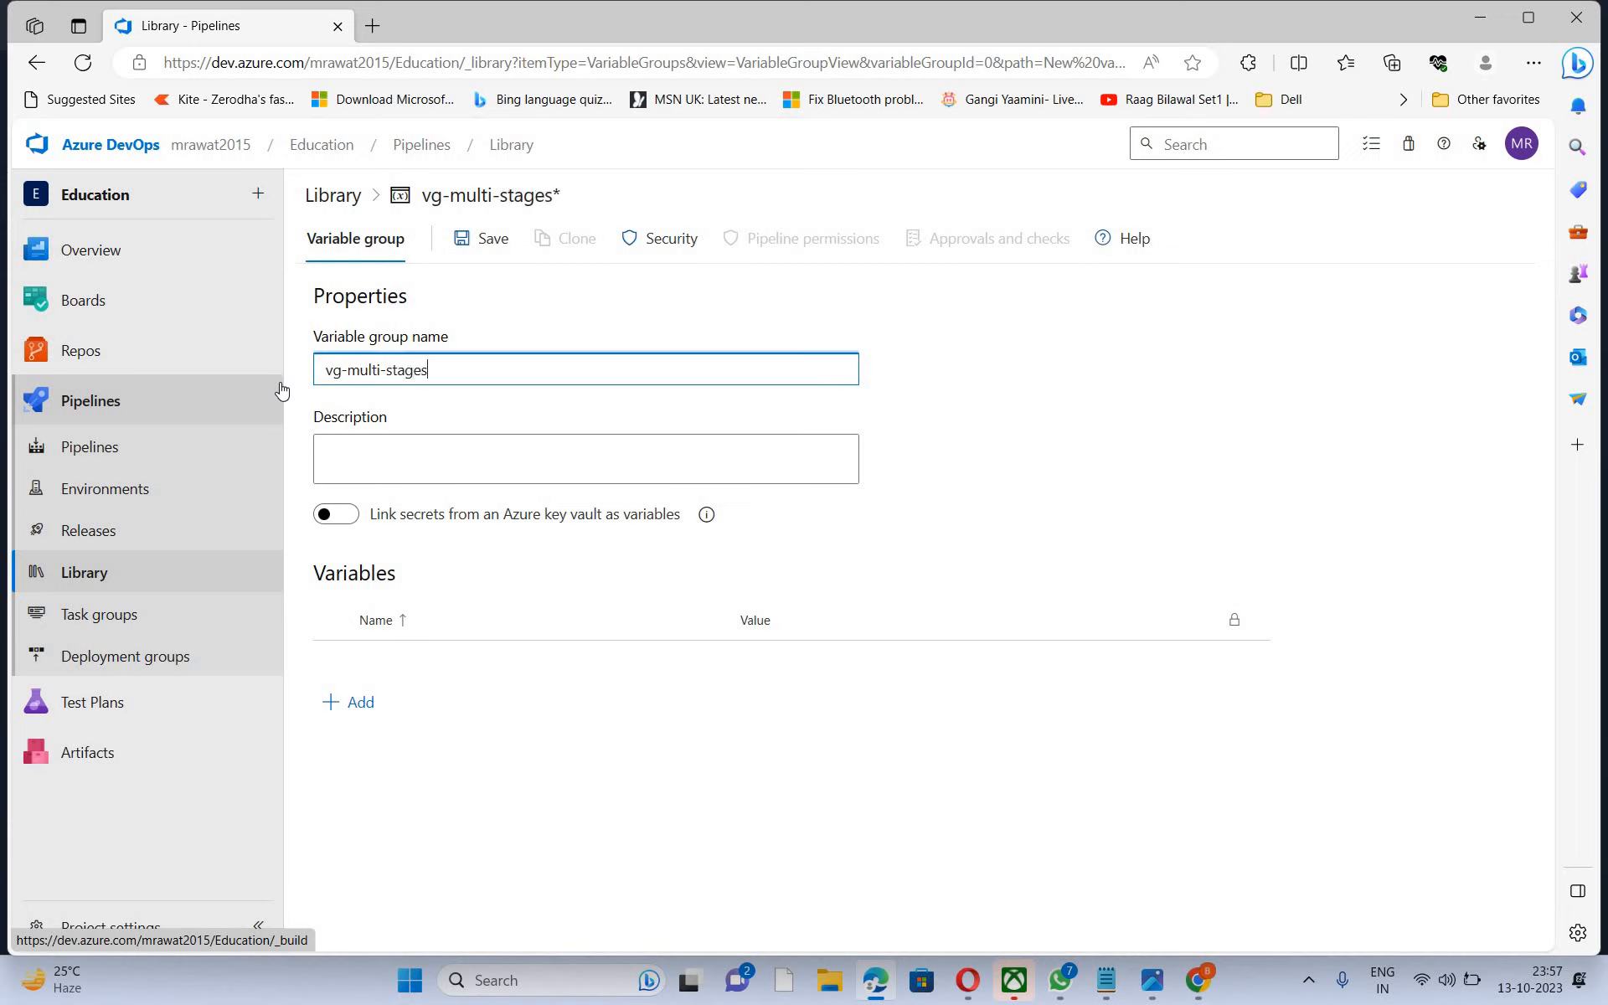
{"action": "type", "text": "-"}
{"action": "type", "text": "confoh"}
{"action": "key", "text": "BackSpace"}
{"action": "key", "text": "BackSpace"}
{"action": "type", "text": "ig"}
Step: Set the variable group's description to "It is used for multi stages configuration"
{"action": "left_click", "coordinate": [394, 453]}
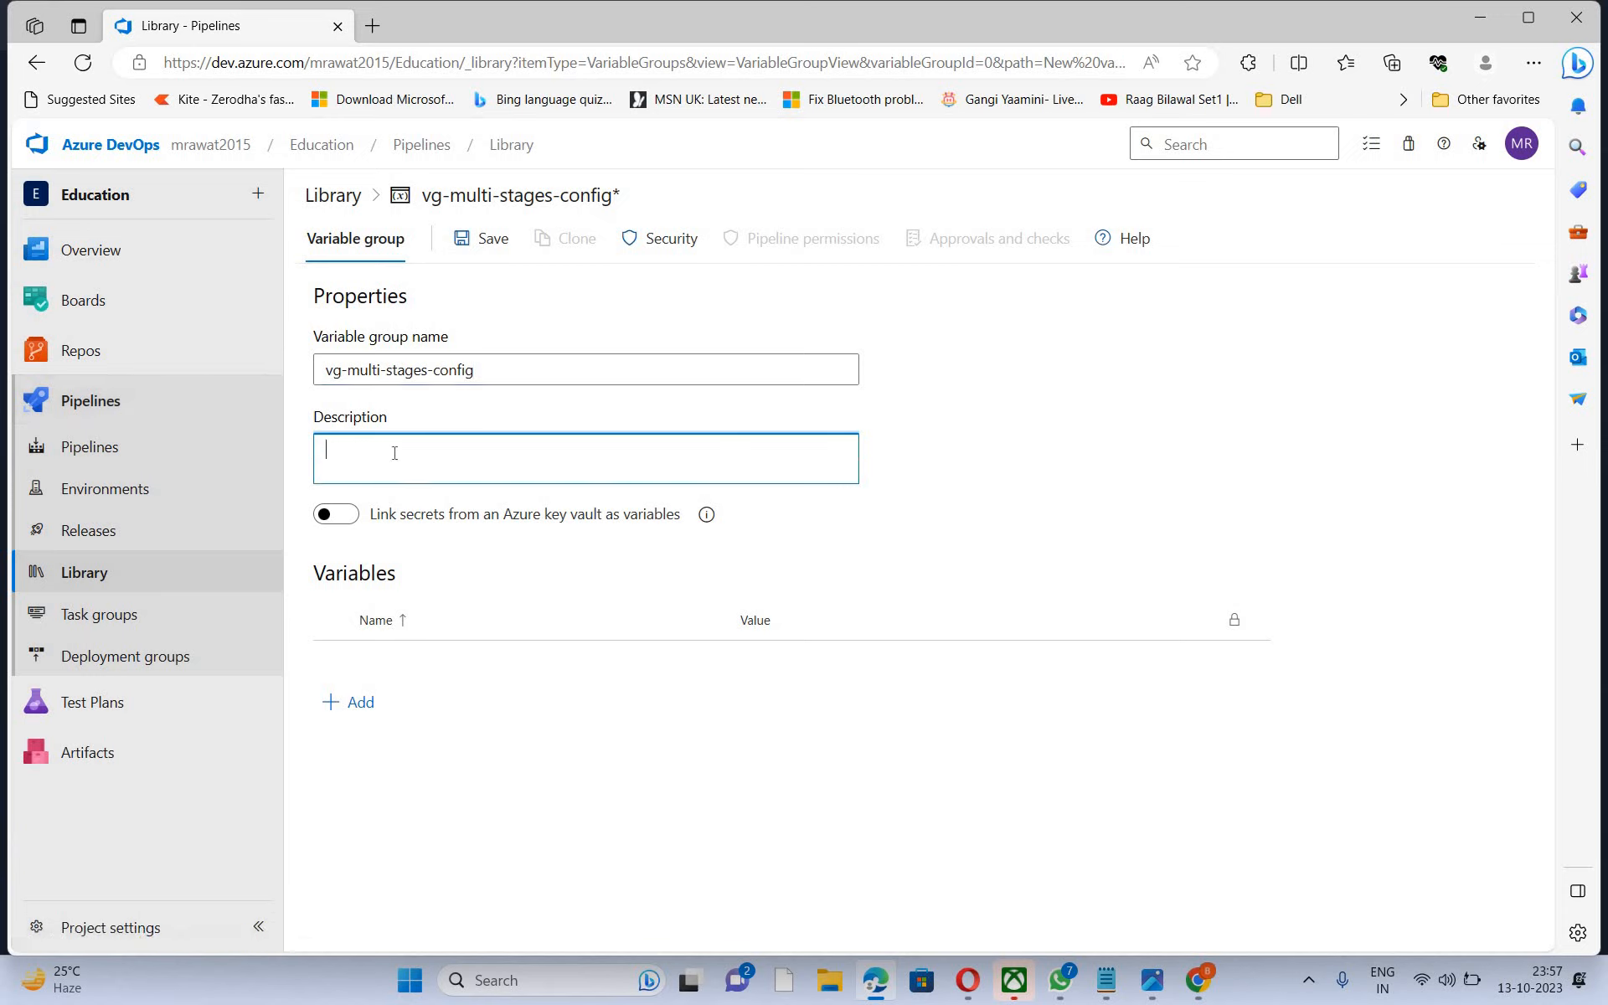
{"action": "type", "text": "It is use for multi stages config"}
{"action": "key", "text": "Tab"}
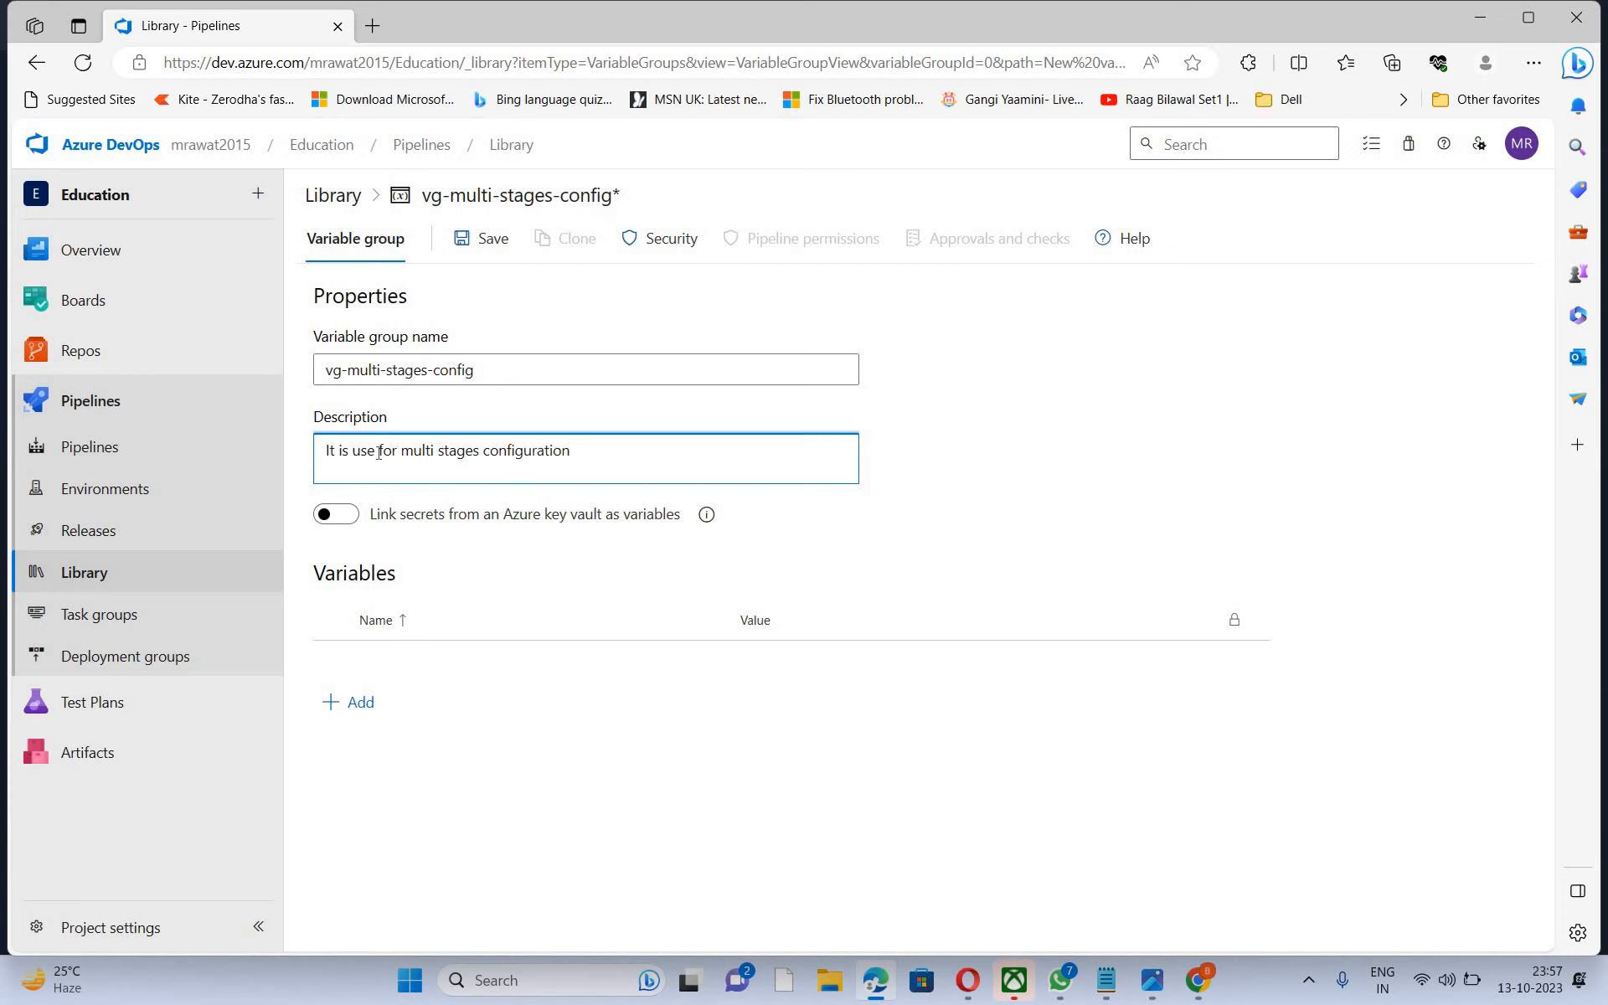
{"action": "left_click", "coordinate": [379, 458]}
{"action": "type", "text": "d"}
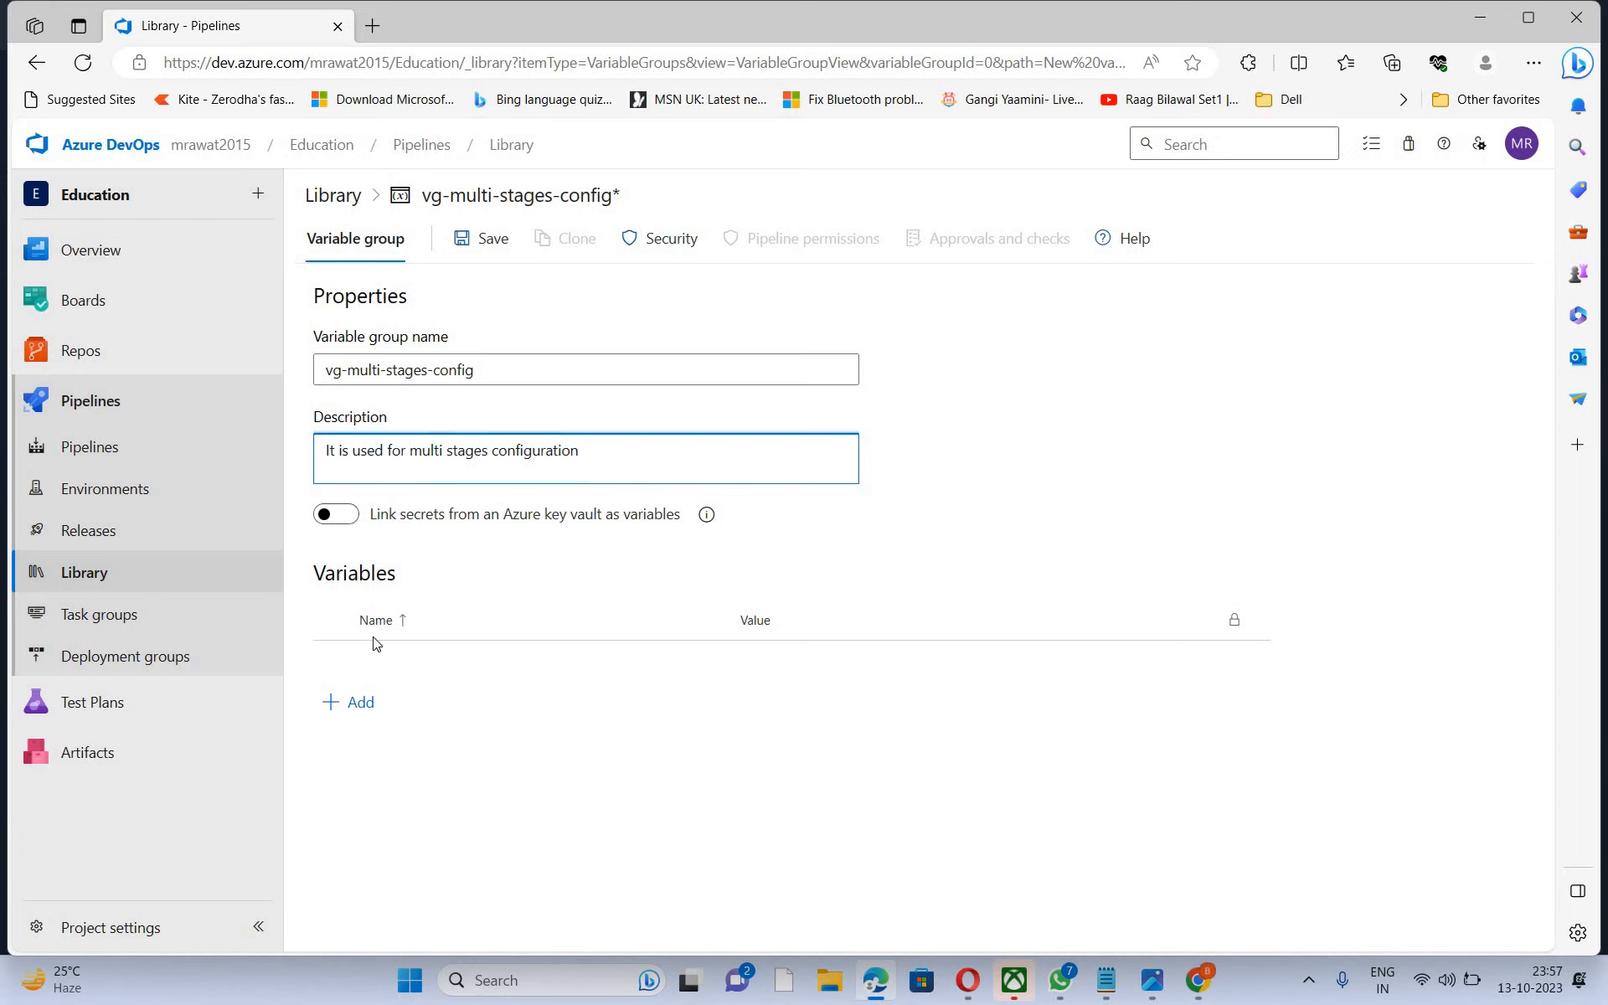
{"action": "key", "text": "End"}
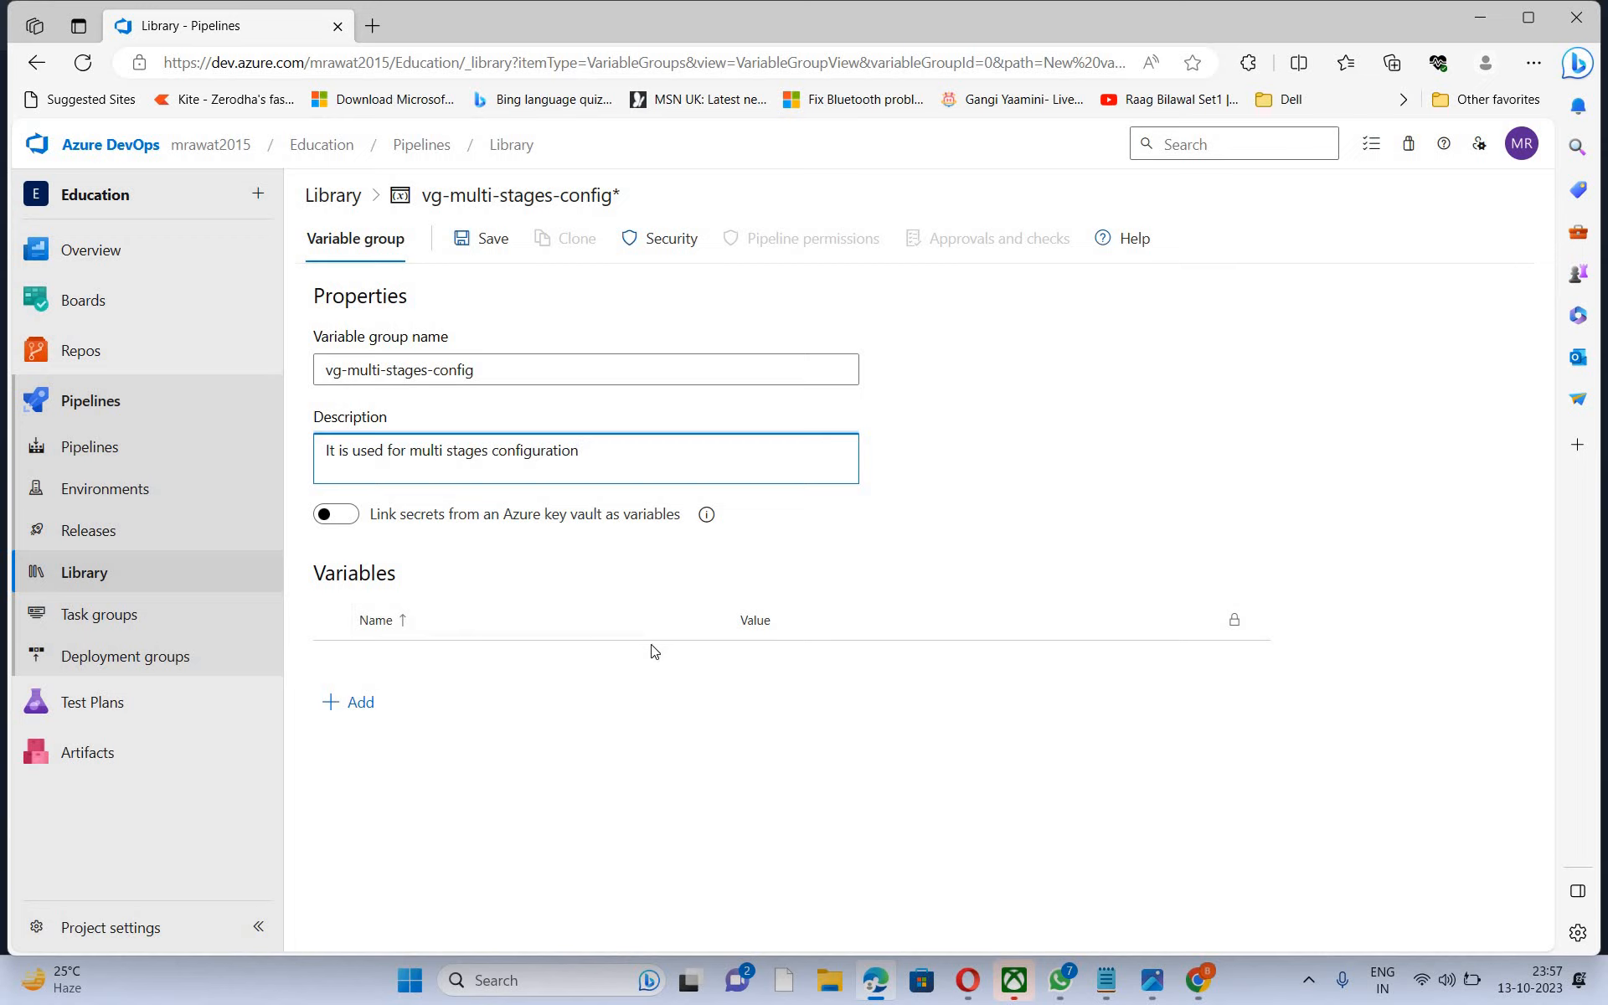
Step: Add a variable named service-conn-dev with the value scn-dev to the group
{"action": "left_click", "coordinate": [364, 714]}
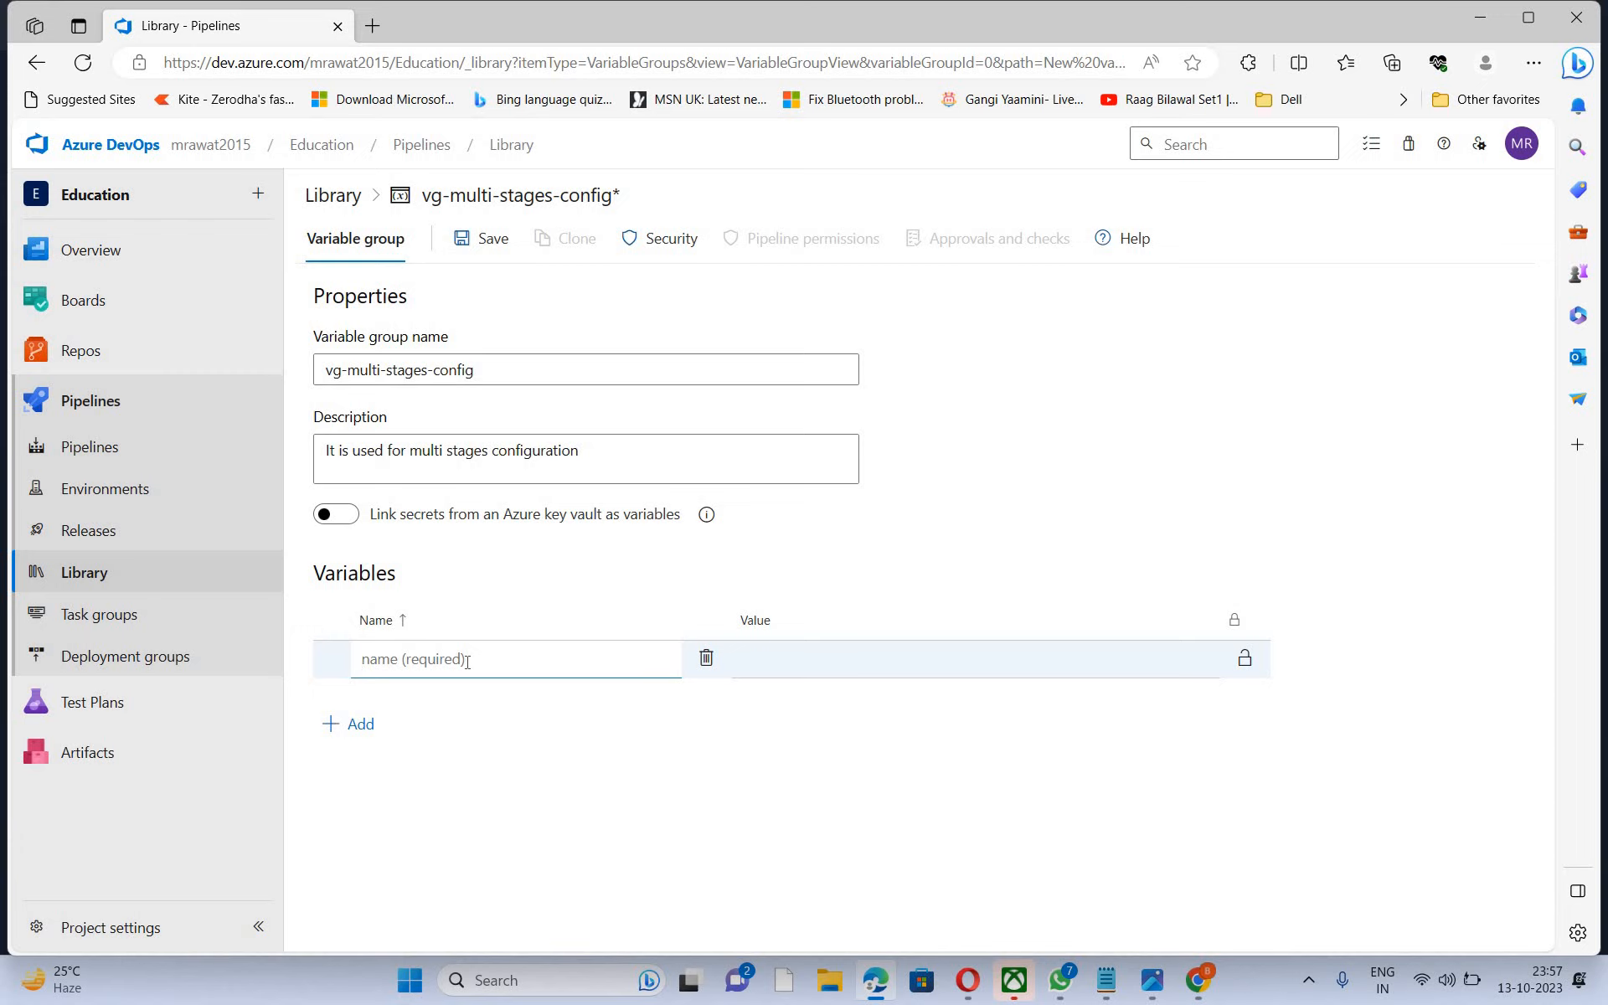
{"action": "type", "text": "service-conne"}
{"action": "left_click", "coordinate": [798, 653]}
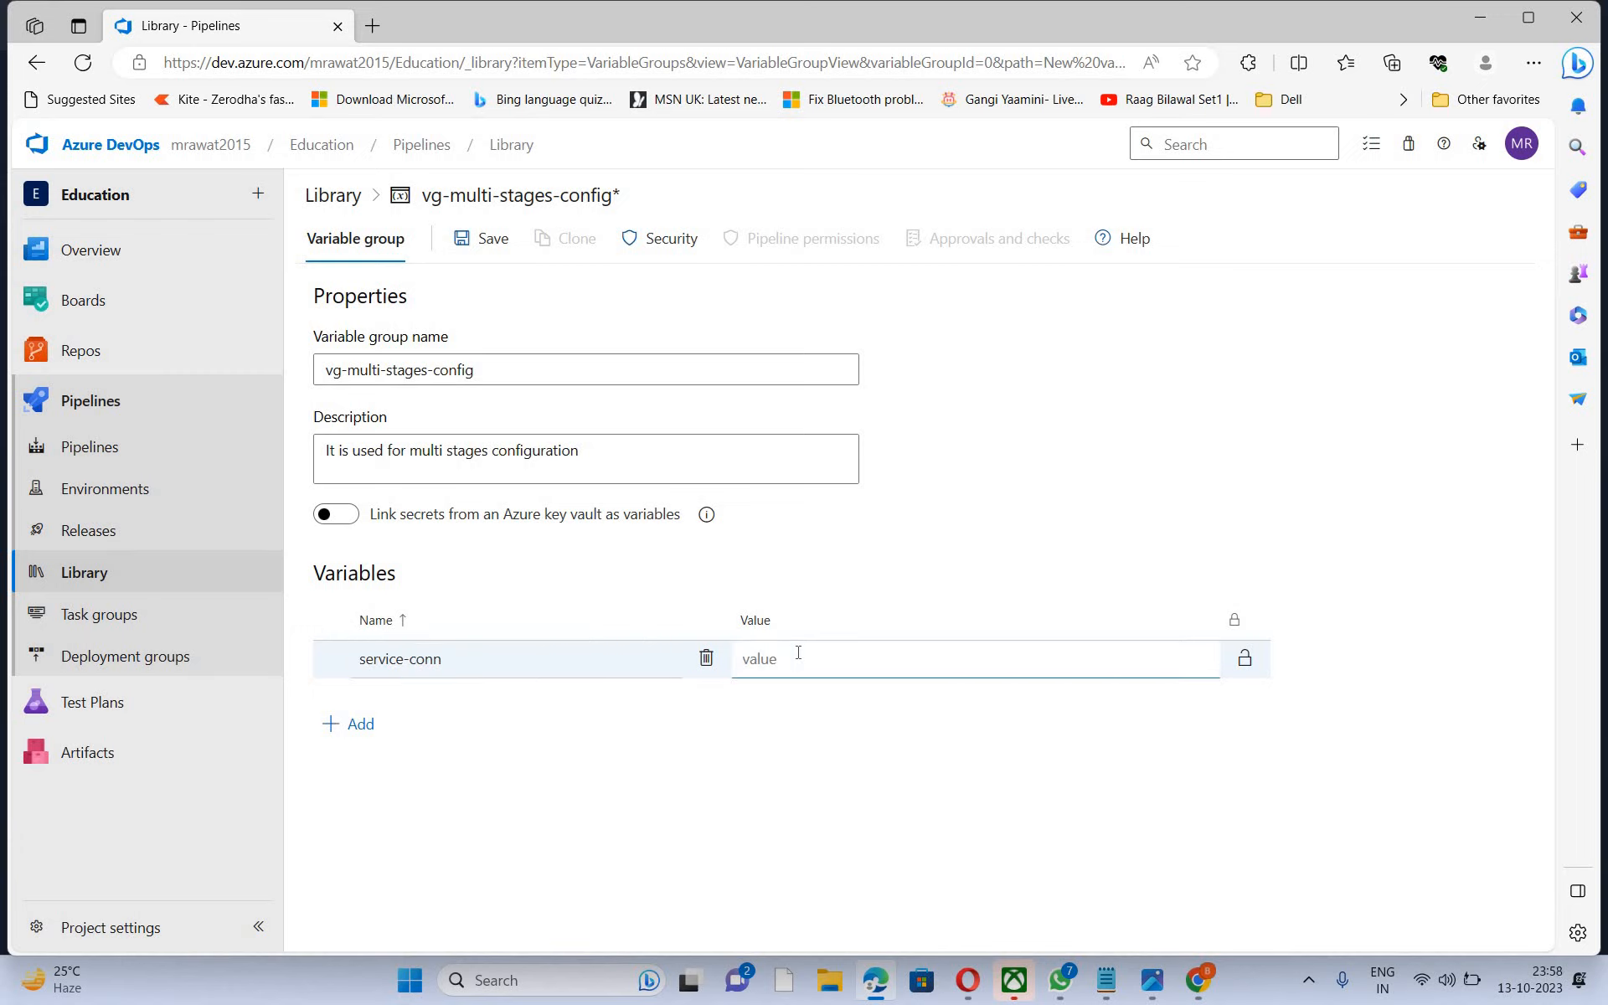
{"action": "type", "text": "ser"}
{"action": "type", "text": "n"}
{"action": "type", "text": "-dev"}
{"action": "left_click", "coordinate": [450, 657]}
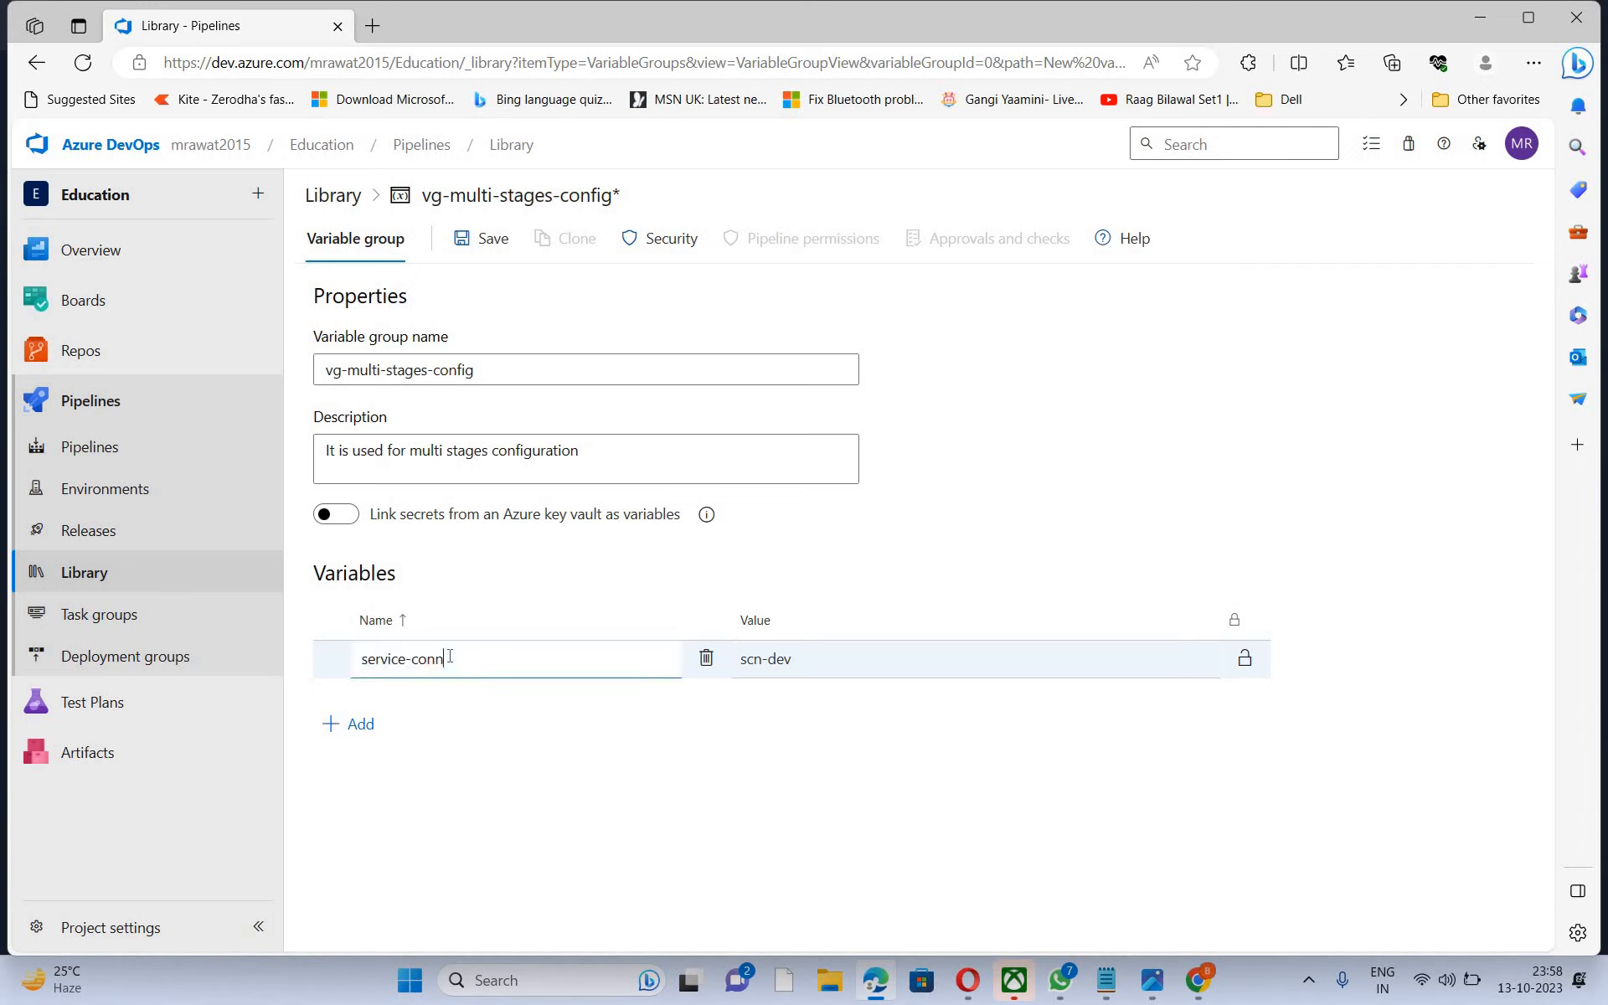
{"action": "type", "text": "-dev"}
Step: Add a second variable named service-conn-test with the value scn-test, reusing the first variable's name as a base
{"action": "key", "text": "ctrl+shift+Left"}
{"action": "key", "text": "ctrl+shift+Left"}
{"action": "key", "text": "ctrl+shift+Left"}
{"action": "key", "text": "ctrl+c"}
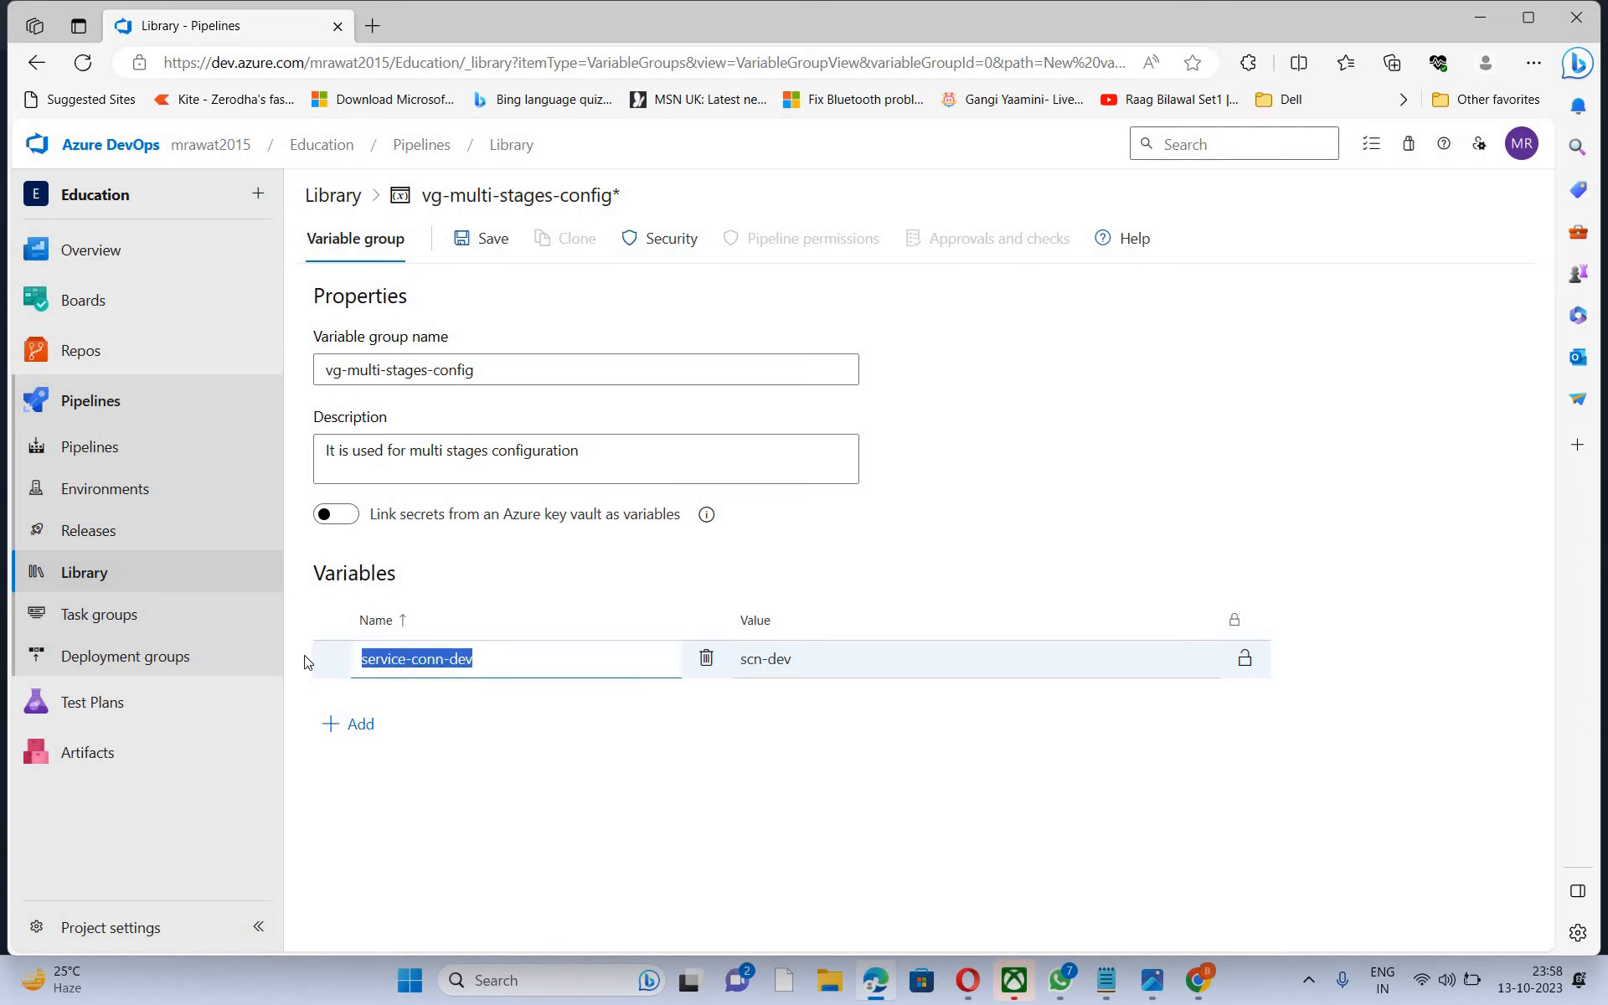
{"action": "left_click", "coordinate": [360, 725]}
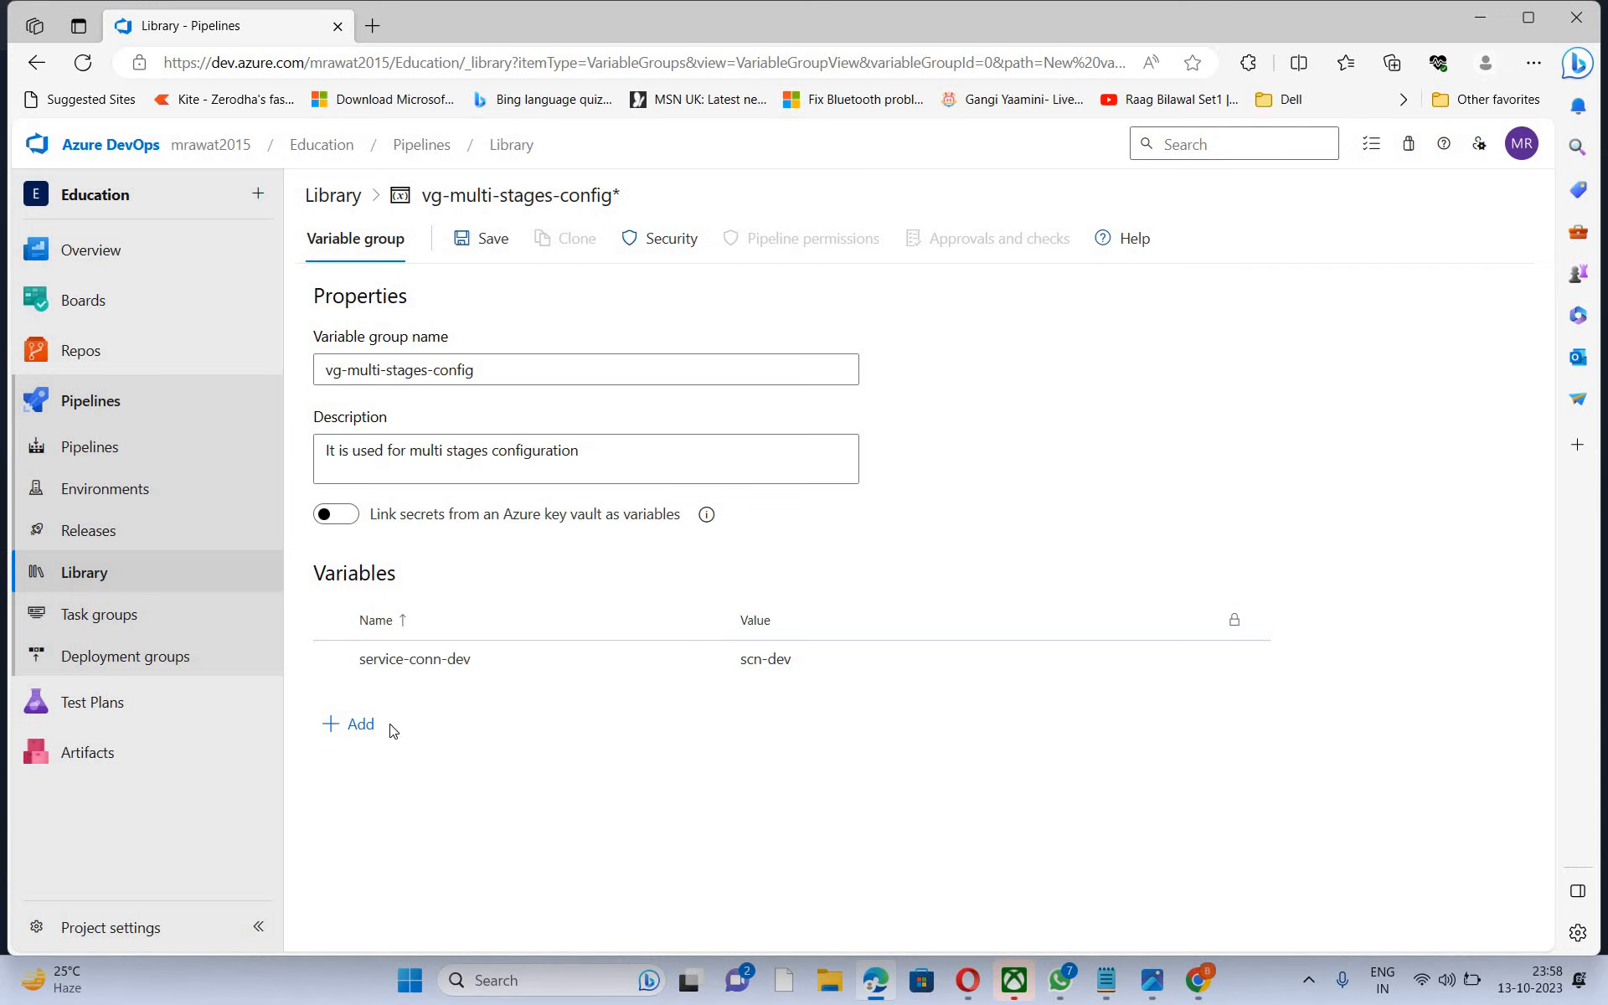
{"action": "key", "text": "ctrl+v"}
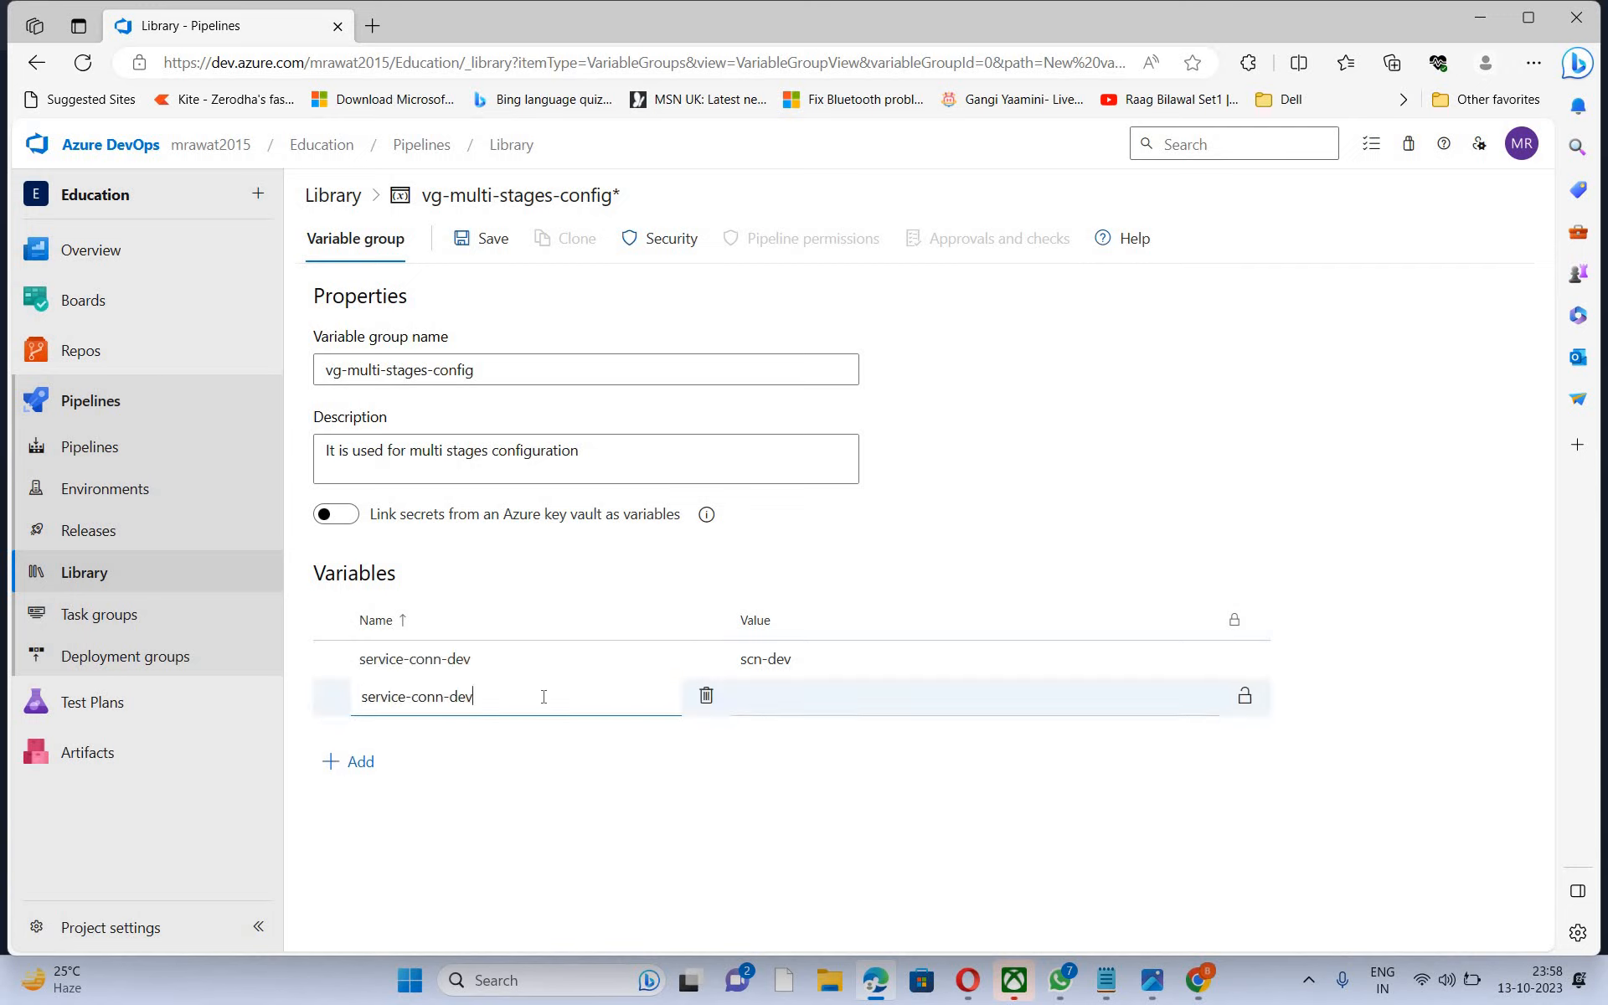
{"action": "key", "text": "BackSpace"}
{"action": "key", "text": "BackSpace"}
{"action": "type", "text": "test"}
{"action": "left_click", "coordinate": [786, 703]}
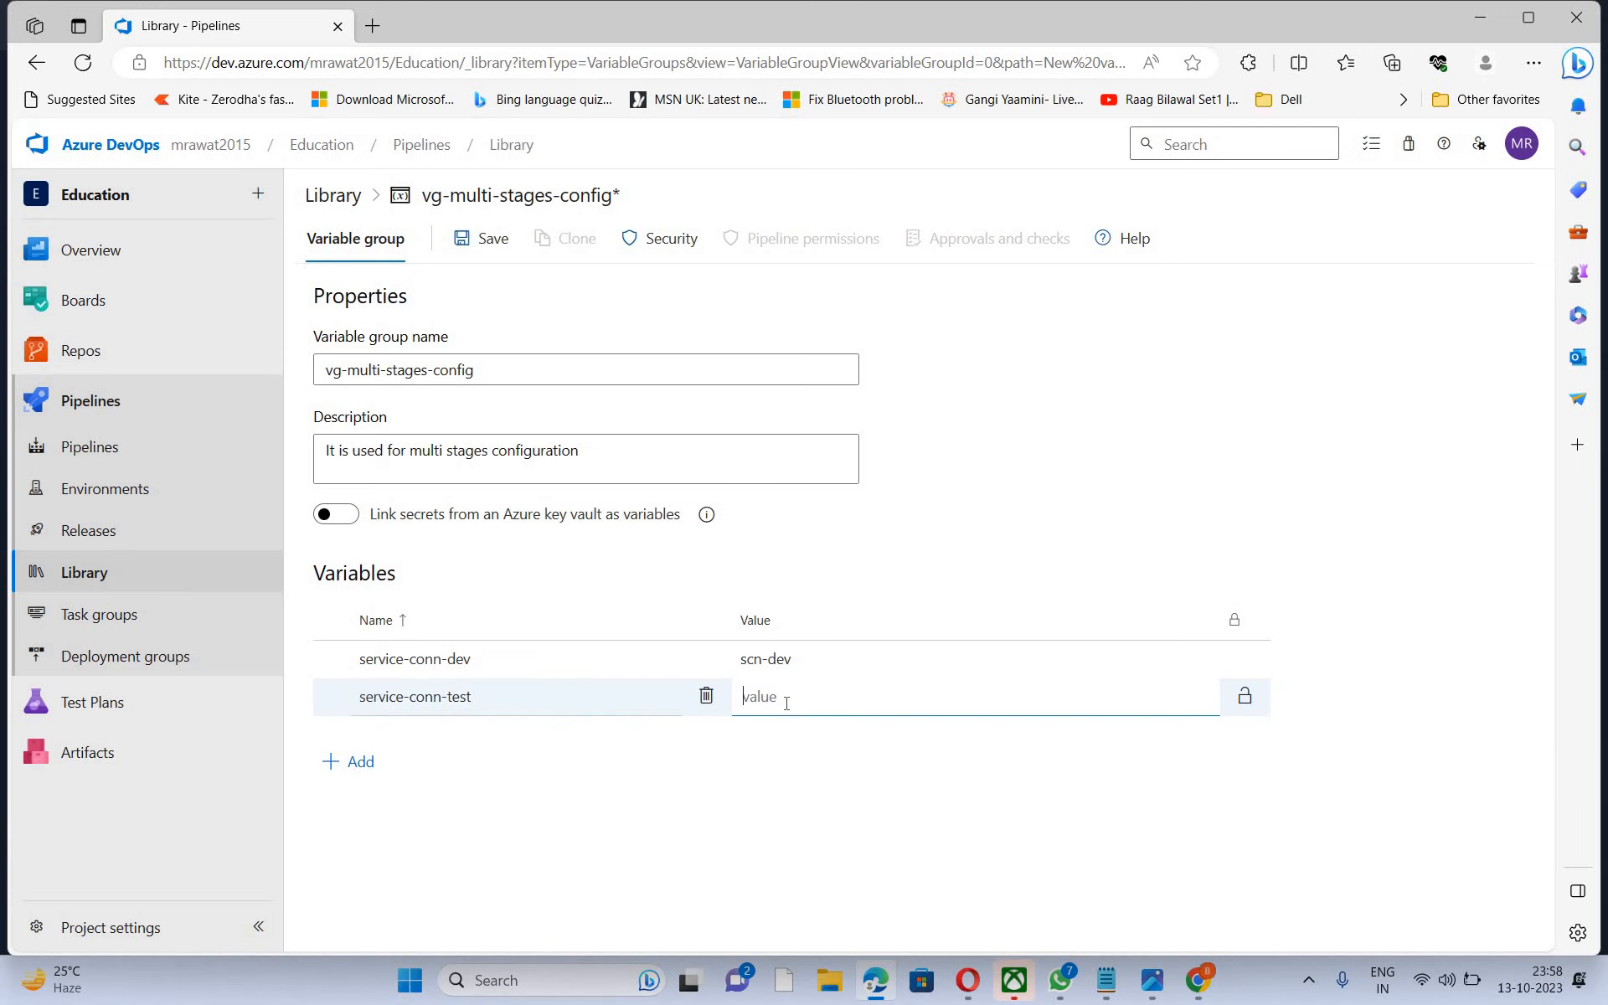
{"action": "type", "text": "scn-test"}
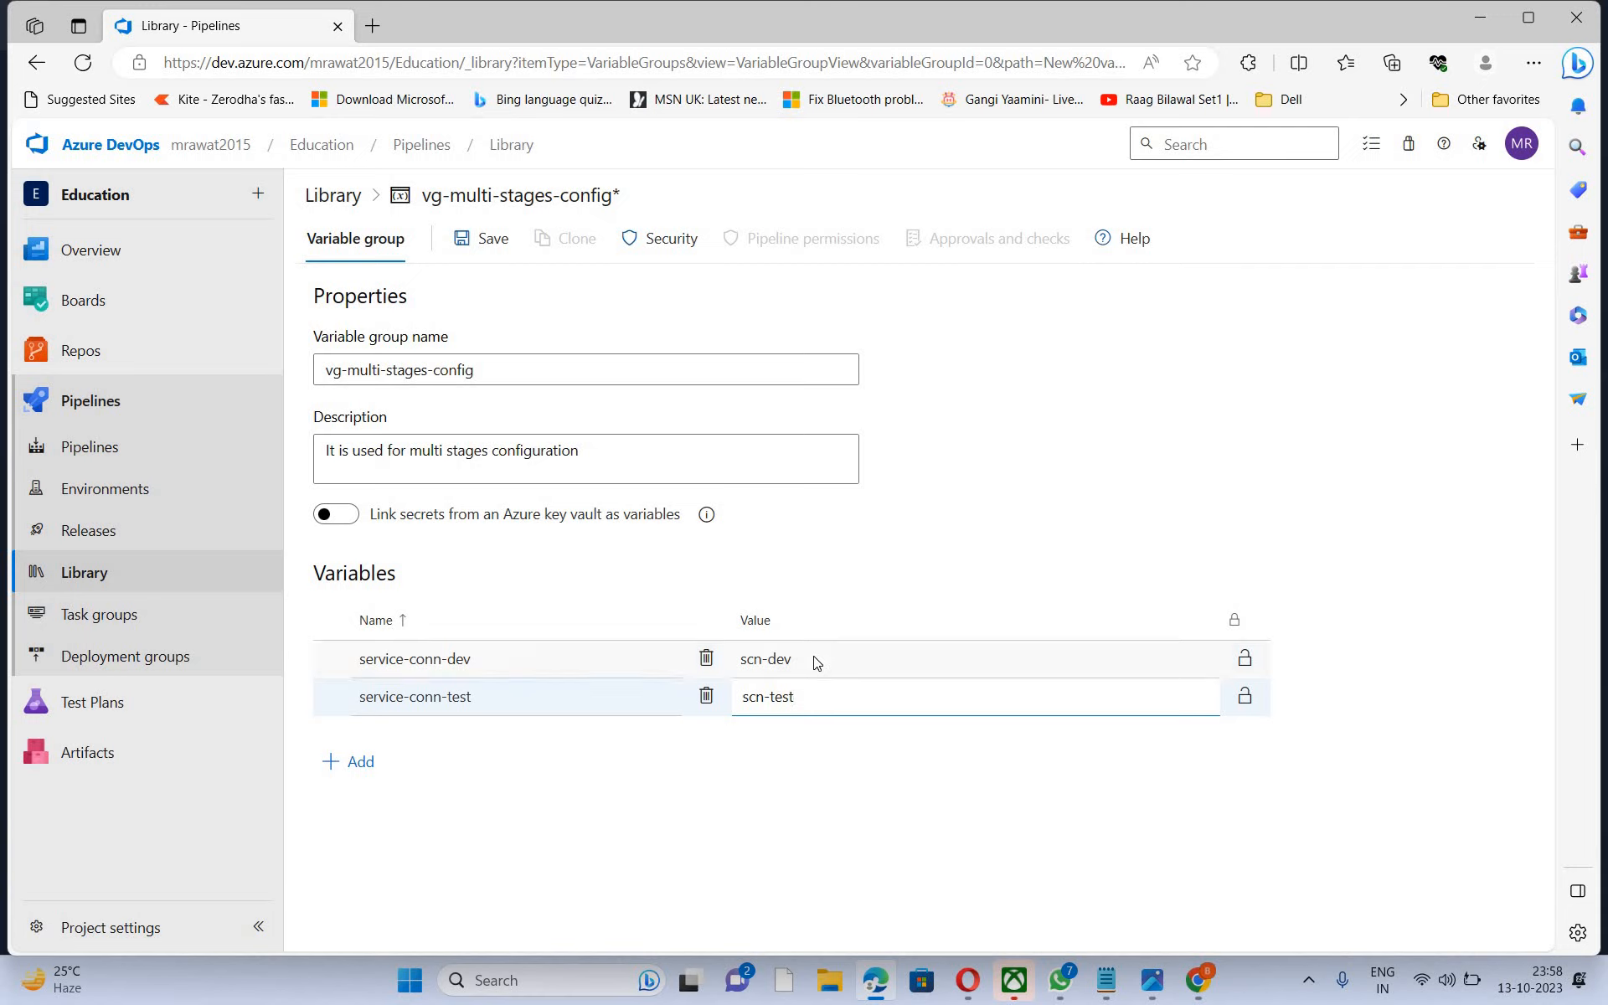
Step: Save the vg-multi-stages-config variable group
{"action": "left_click", "coordinate": [1243, 702]}
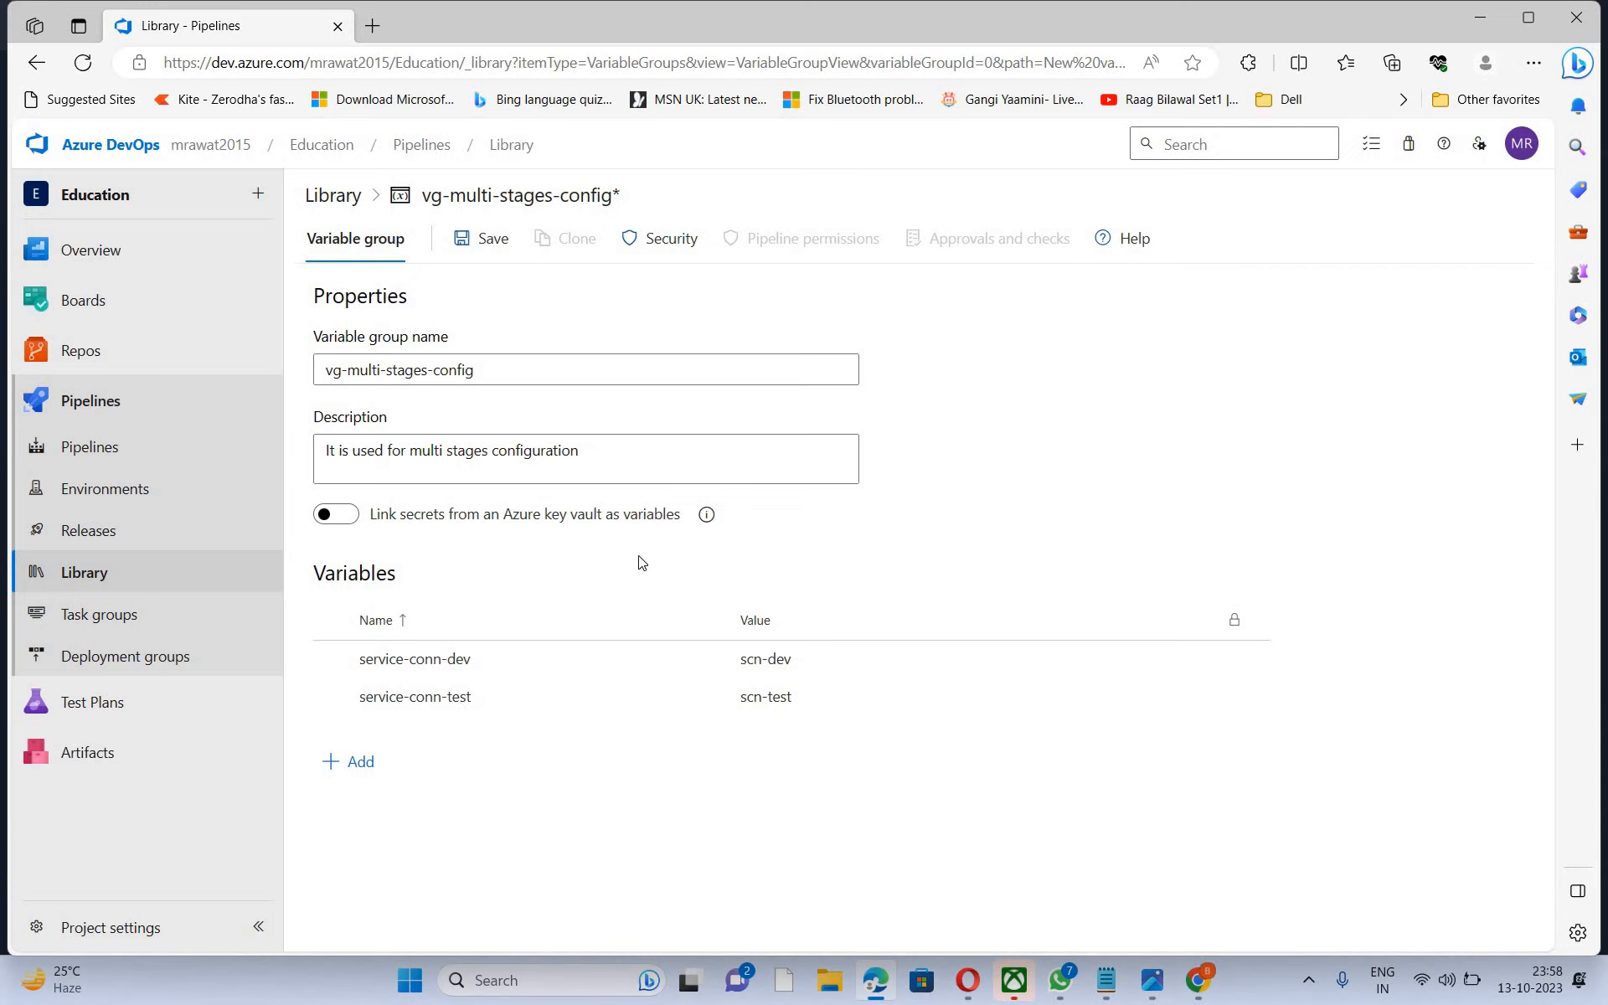
{"action": "left_click", "coordinate": [486, 243]}
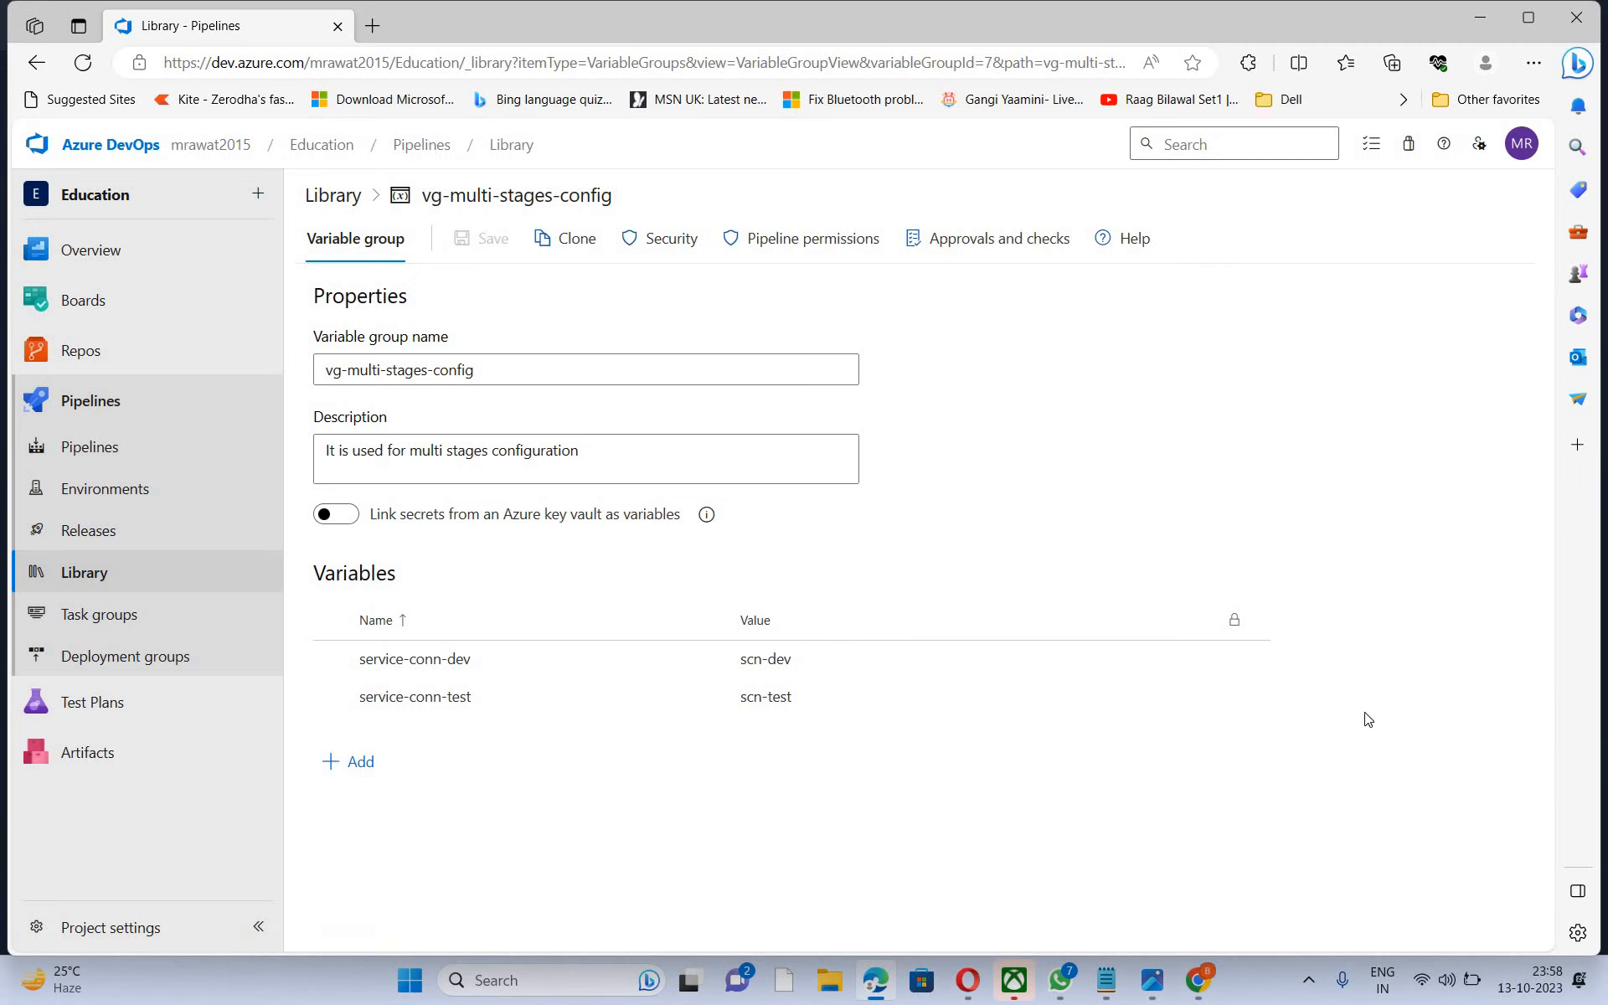
{"action": "left_click", "coordinate": [76, 584]}
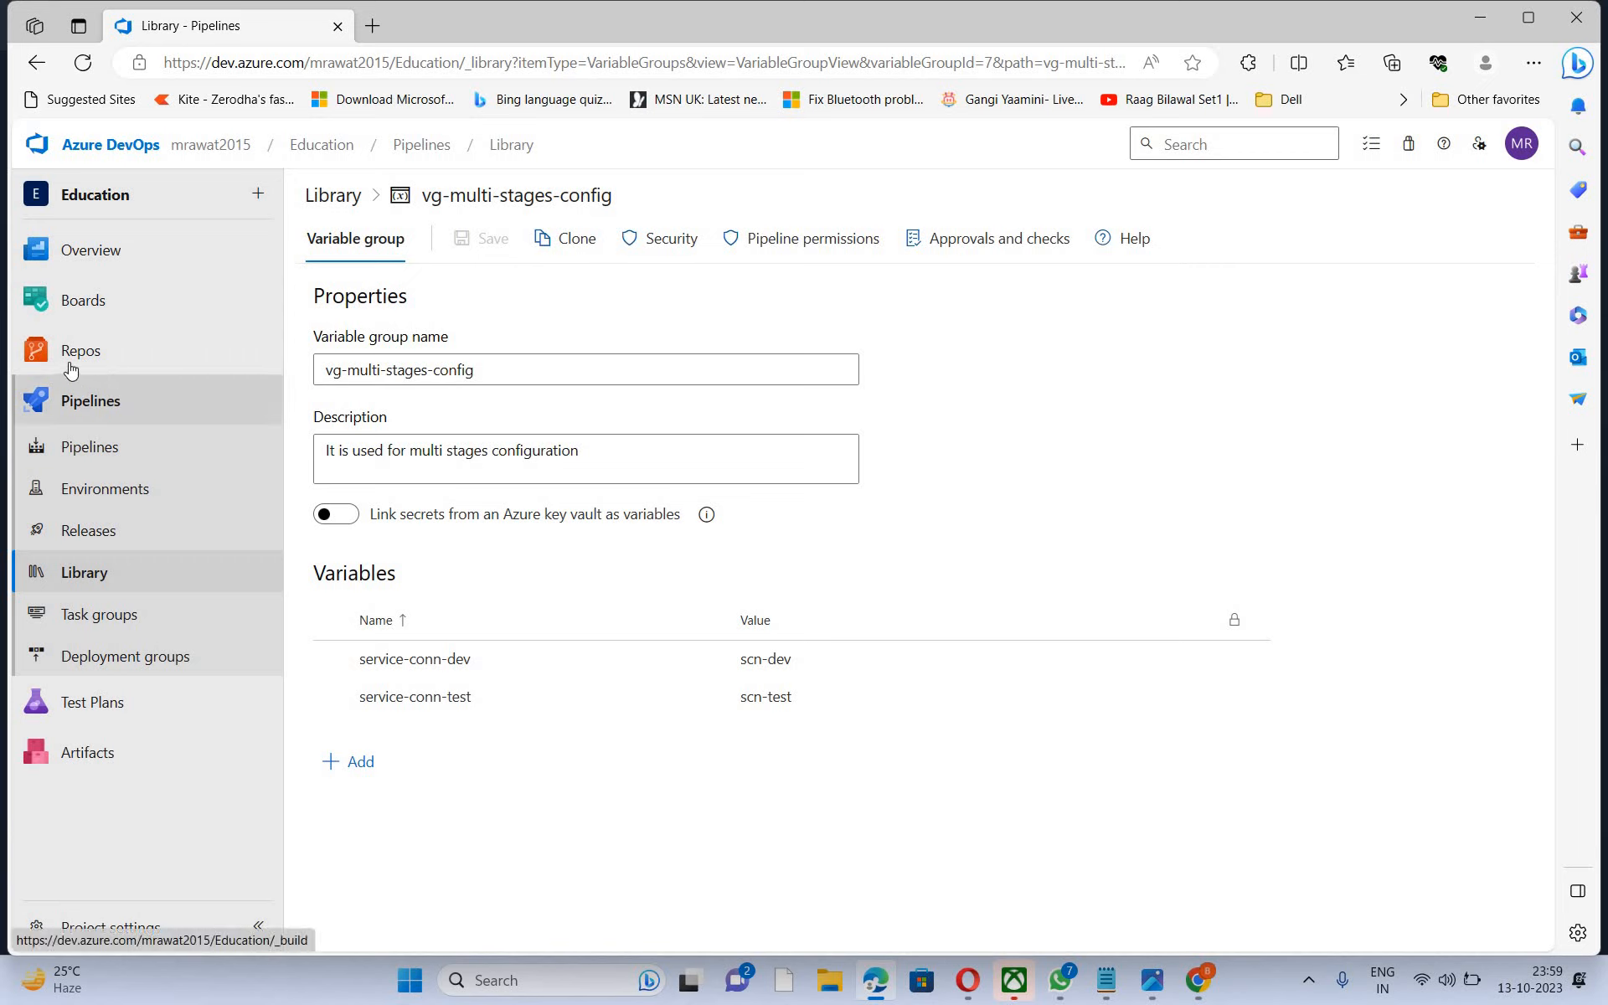
Step: In the 1-education-terraform repository, view 1-education-extends.yml and open parameters-poc.yml from the templates folder
{"action": "mouse_move", "coordinate": [82, 366]}
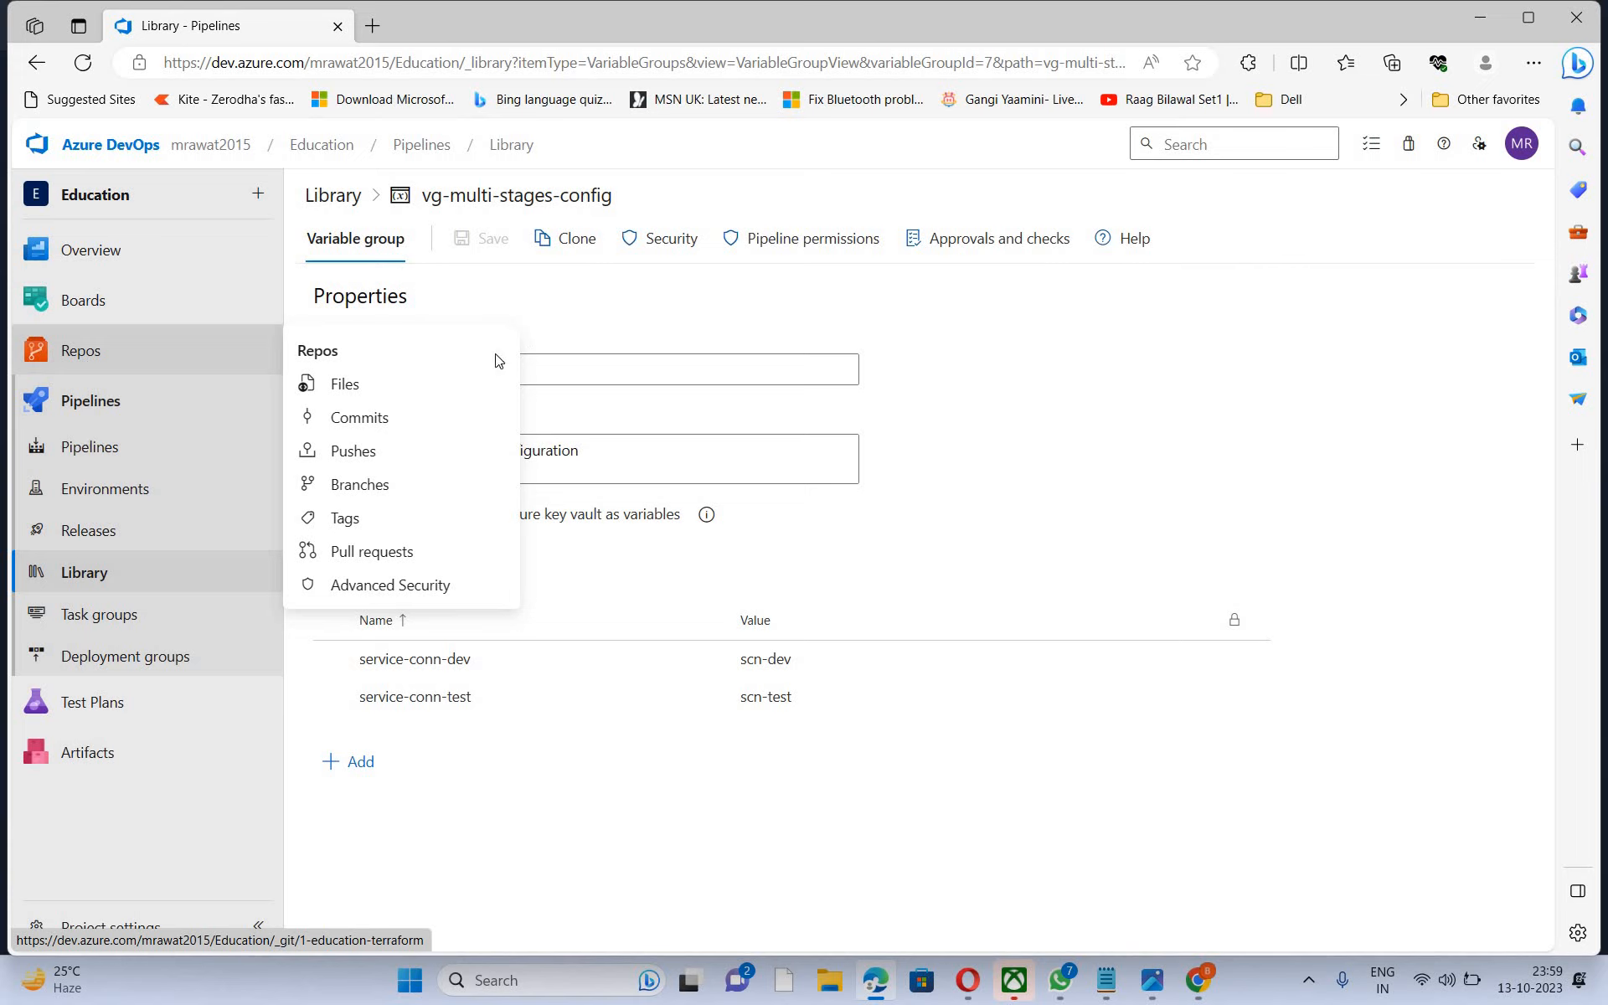
{"action": "left_click", "coordinate": [76, 357]}
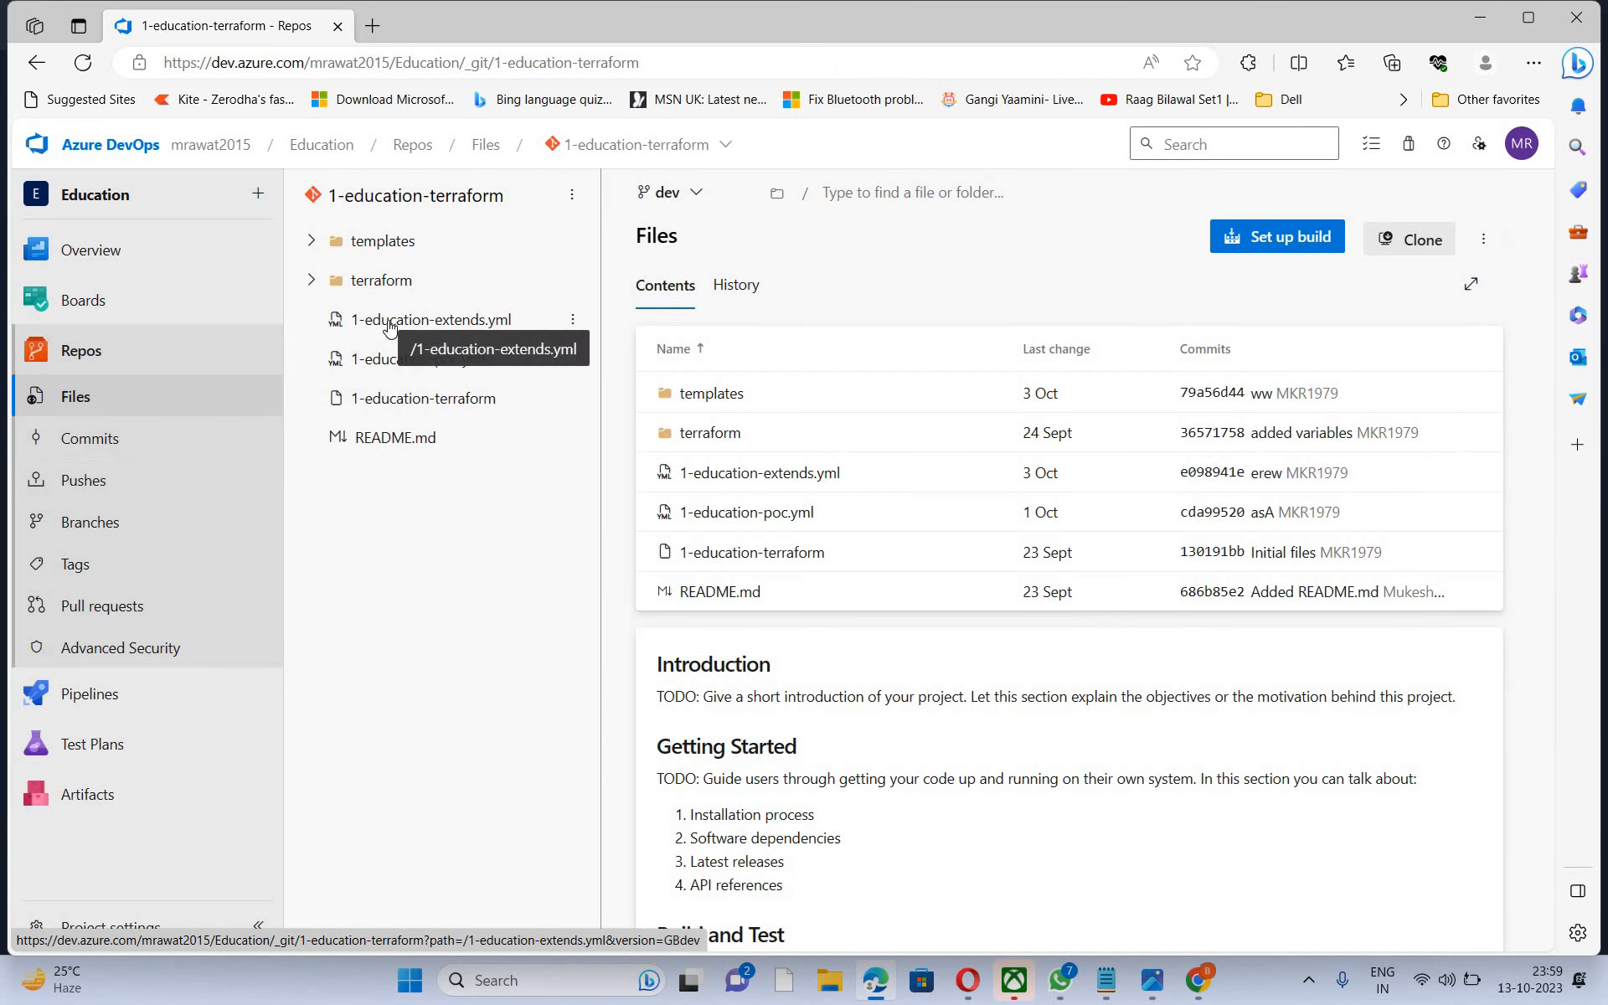
{"action": "left_click", "coordinate": [389, 325]}
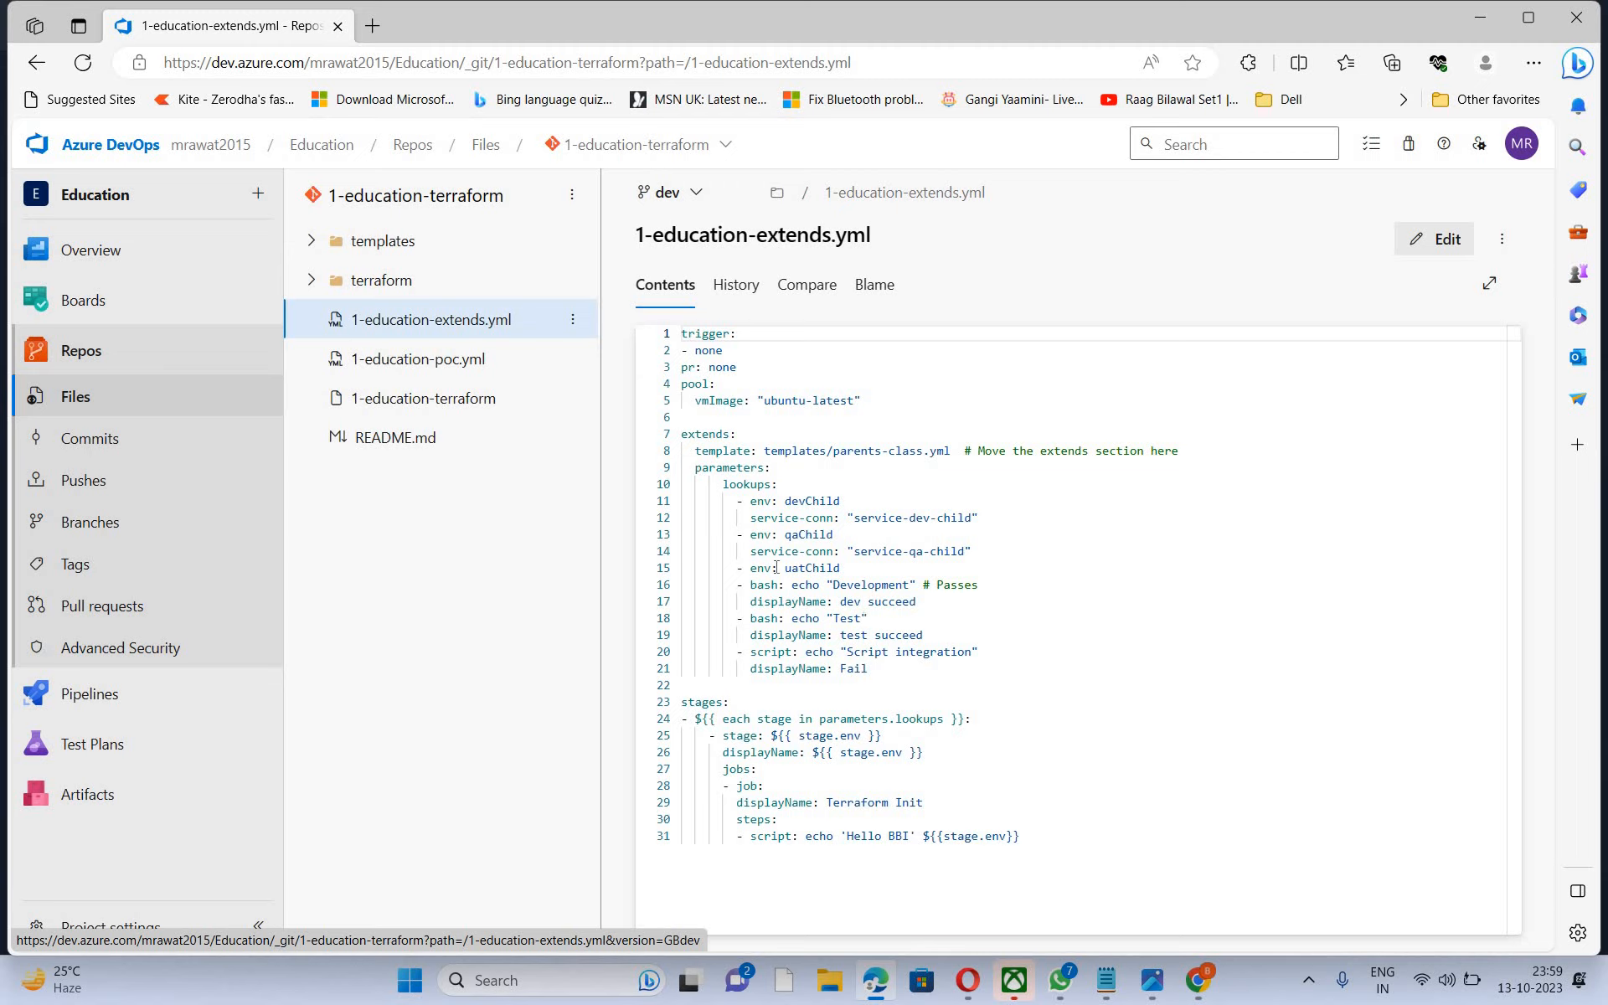
{"action": "left_click", "coordinate": [306, 243]}
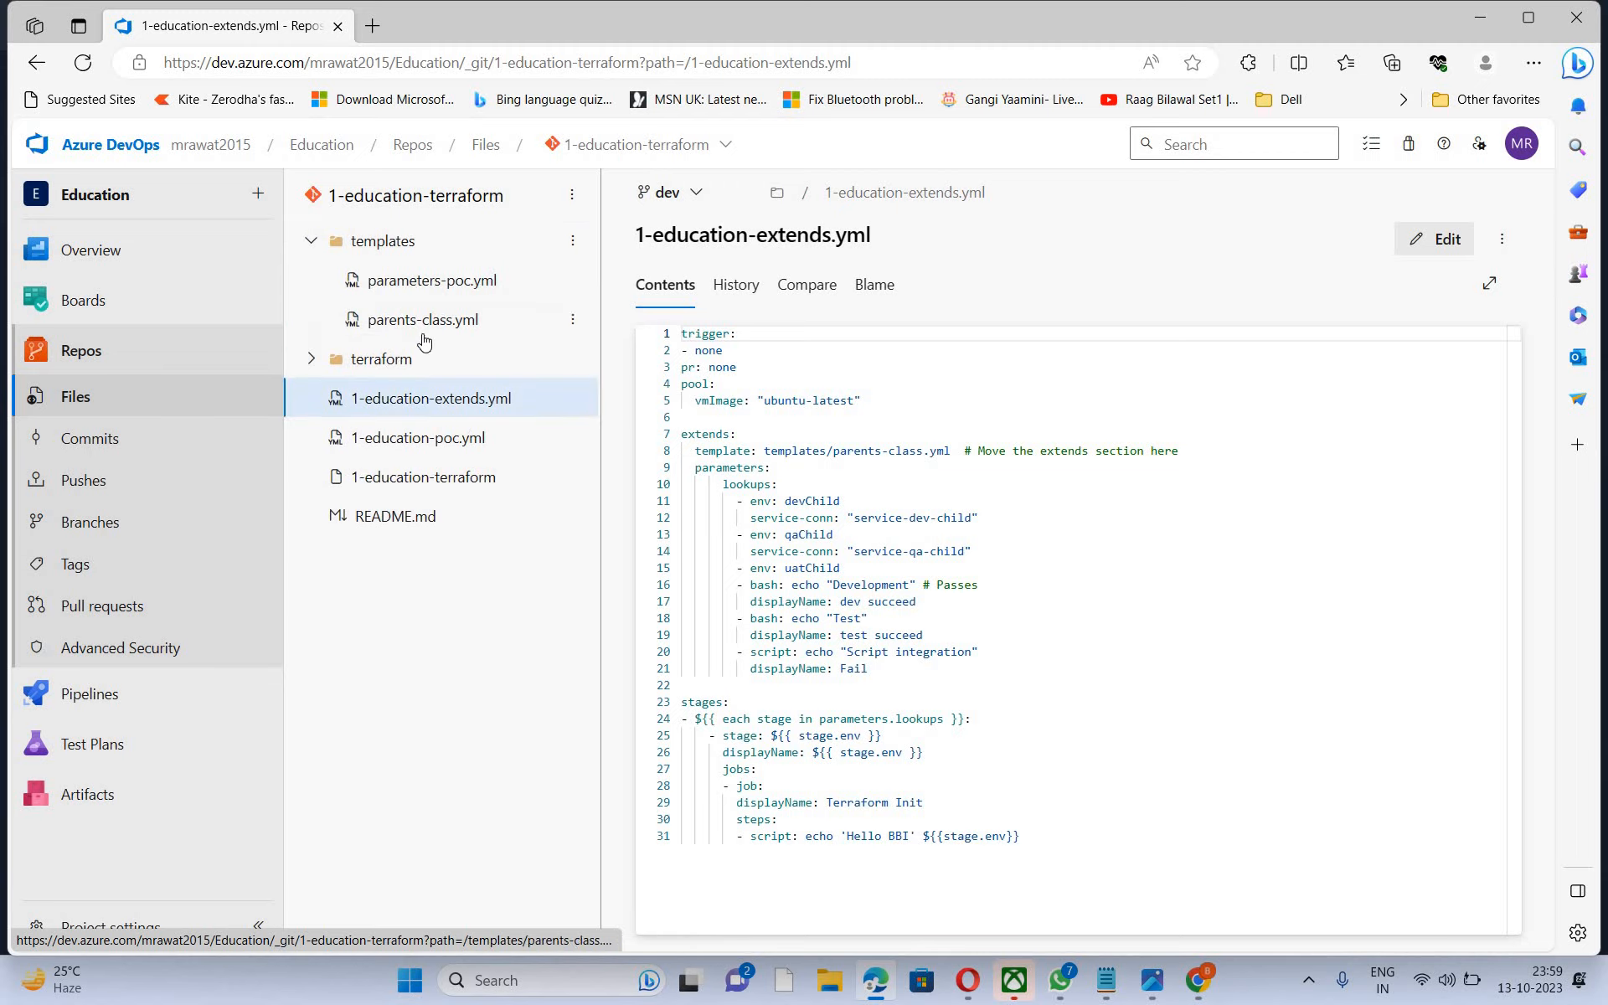
{"action": "left_click", "coordinate": [408, 284]}
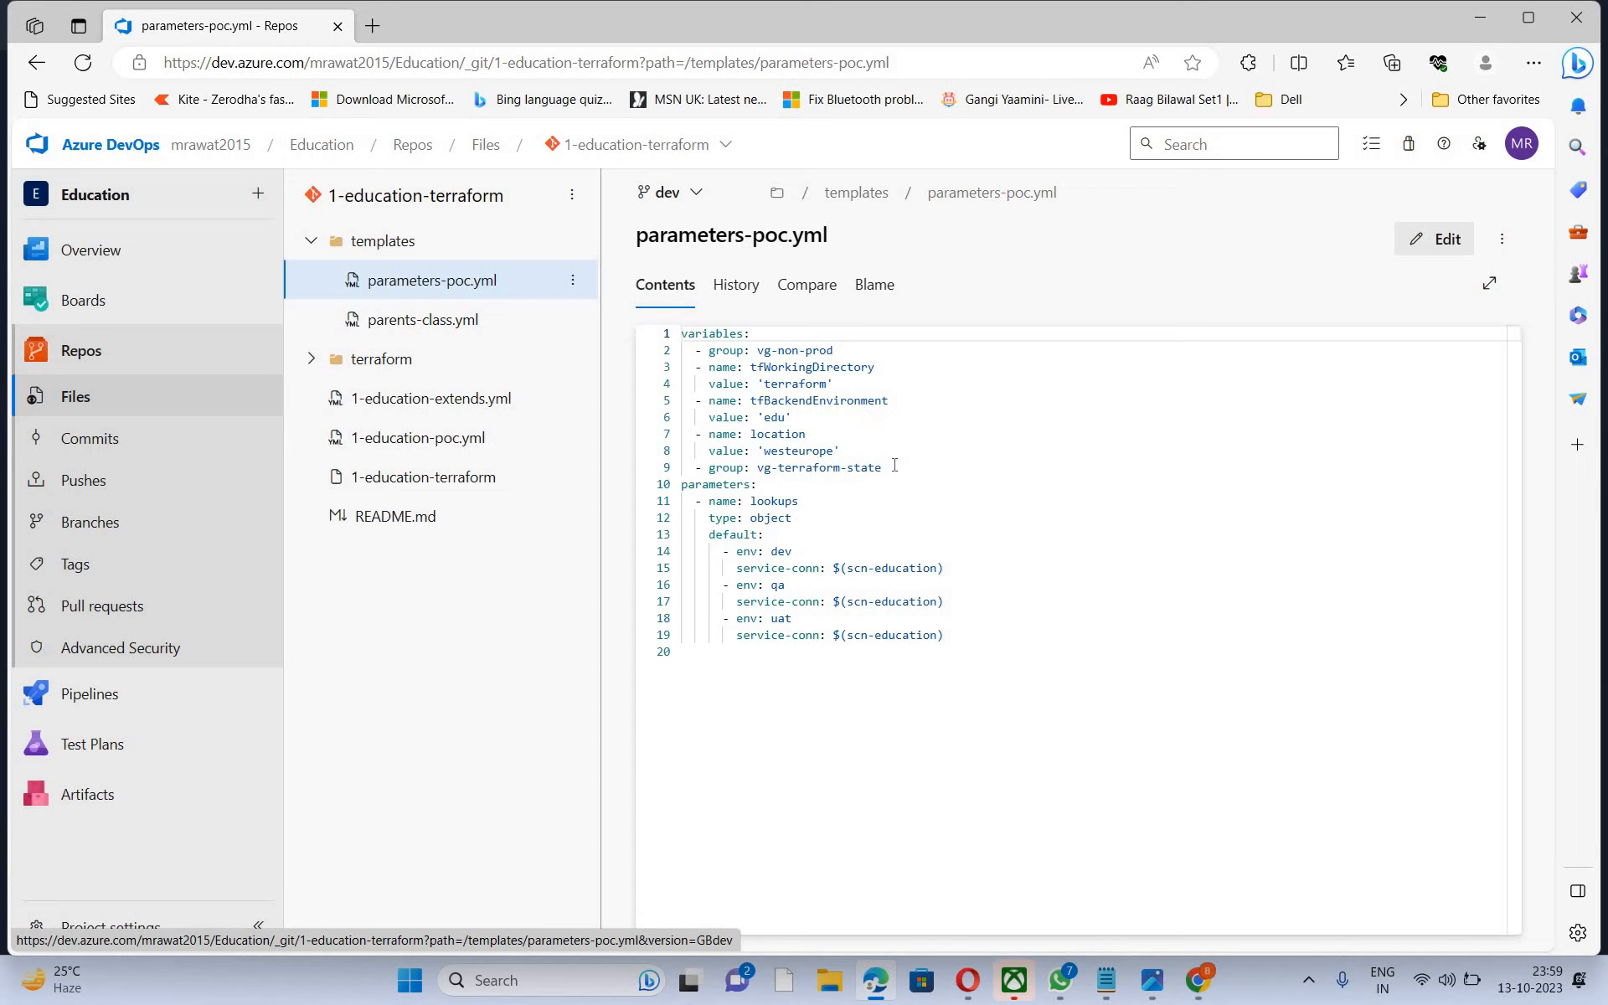
Step: Examine the vg-terraform-state group reference and the service-conn values in parameters-poc.yml, enlarging the code text
{"action": "left_click_drag", "start_coordinate": [881, 468], "coordinate": [757, 467]}
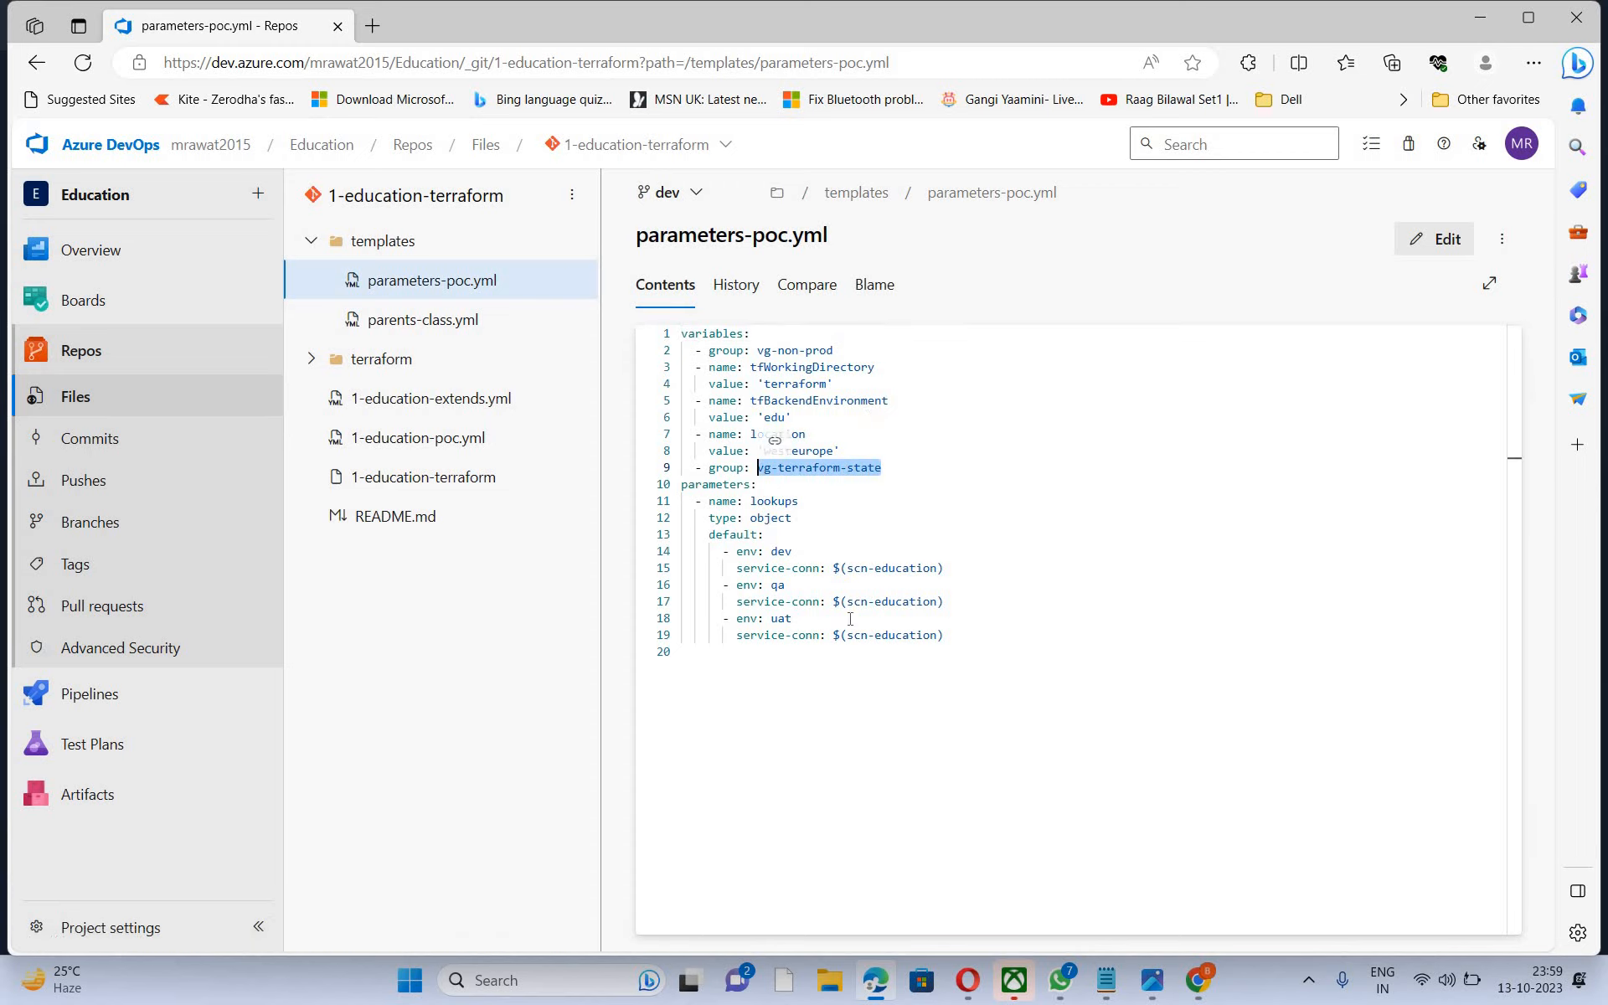
{"action": "scroll", "coordinate": [880, 700], "scroll_direction": "up", "scroll_amount": 3}
{"action": "left_click", "coordinate": [881, 712]}
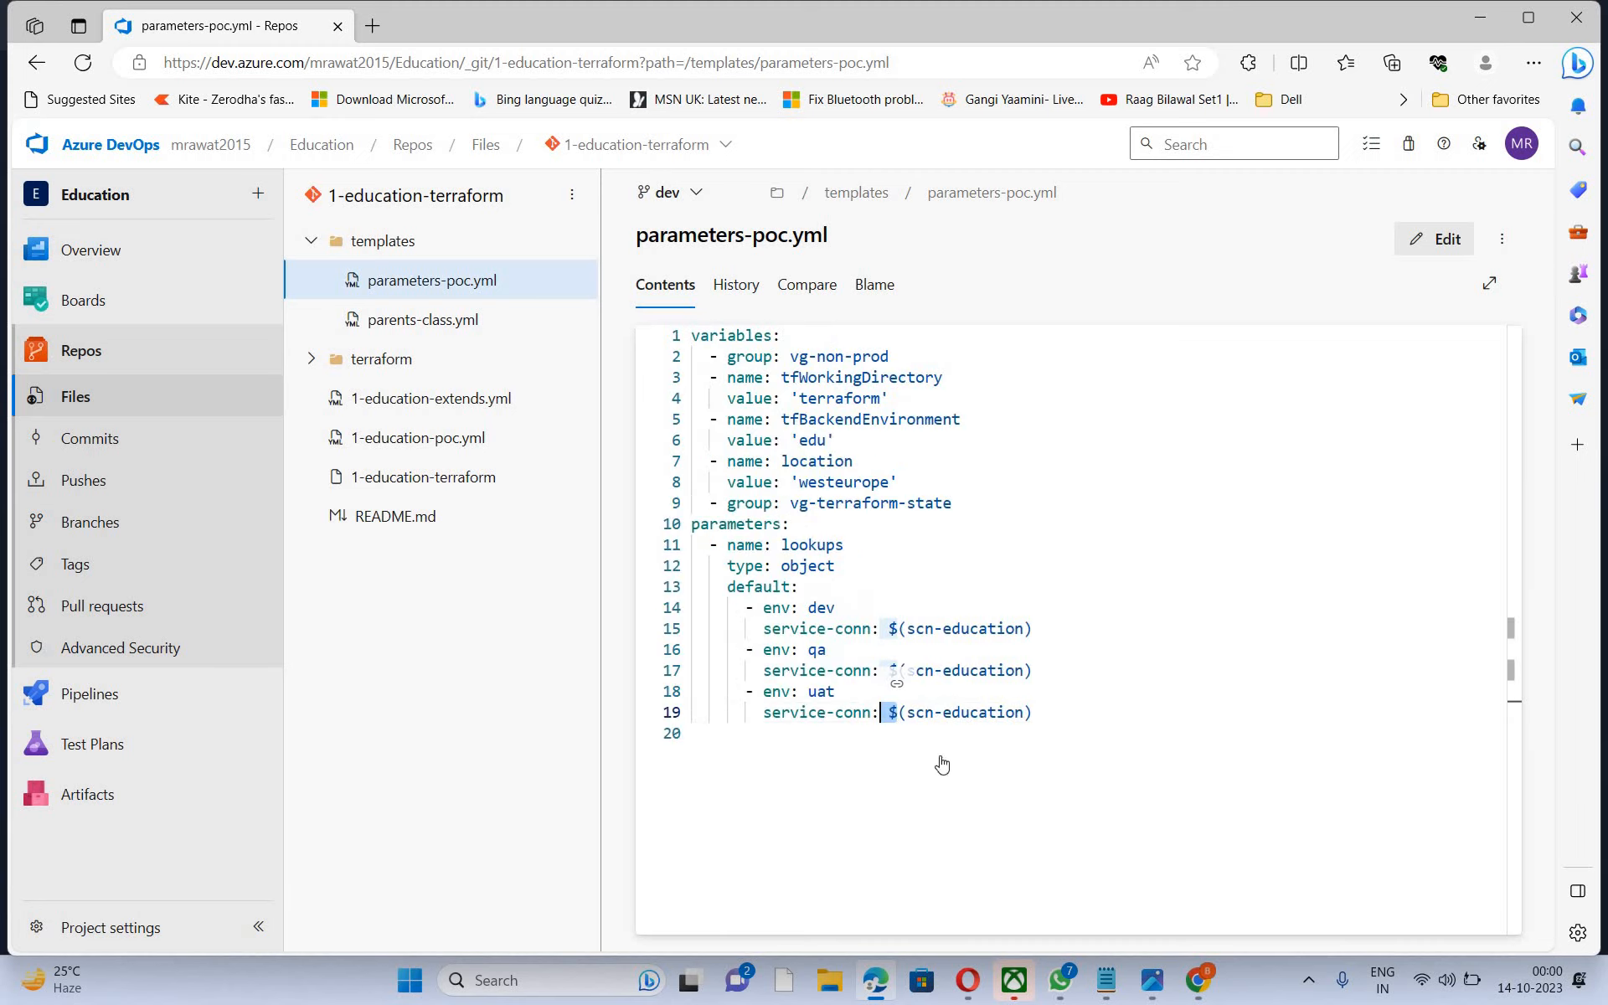
{"action": "scroll", "coordinate": [939, 758], "scroll_direction": "up", "scroll_amount": 2}
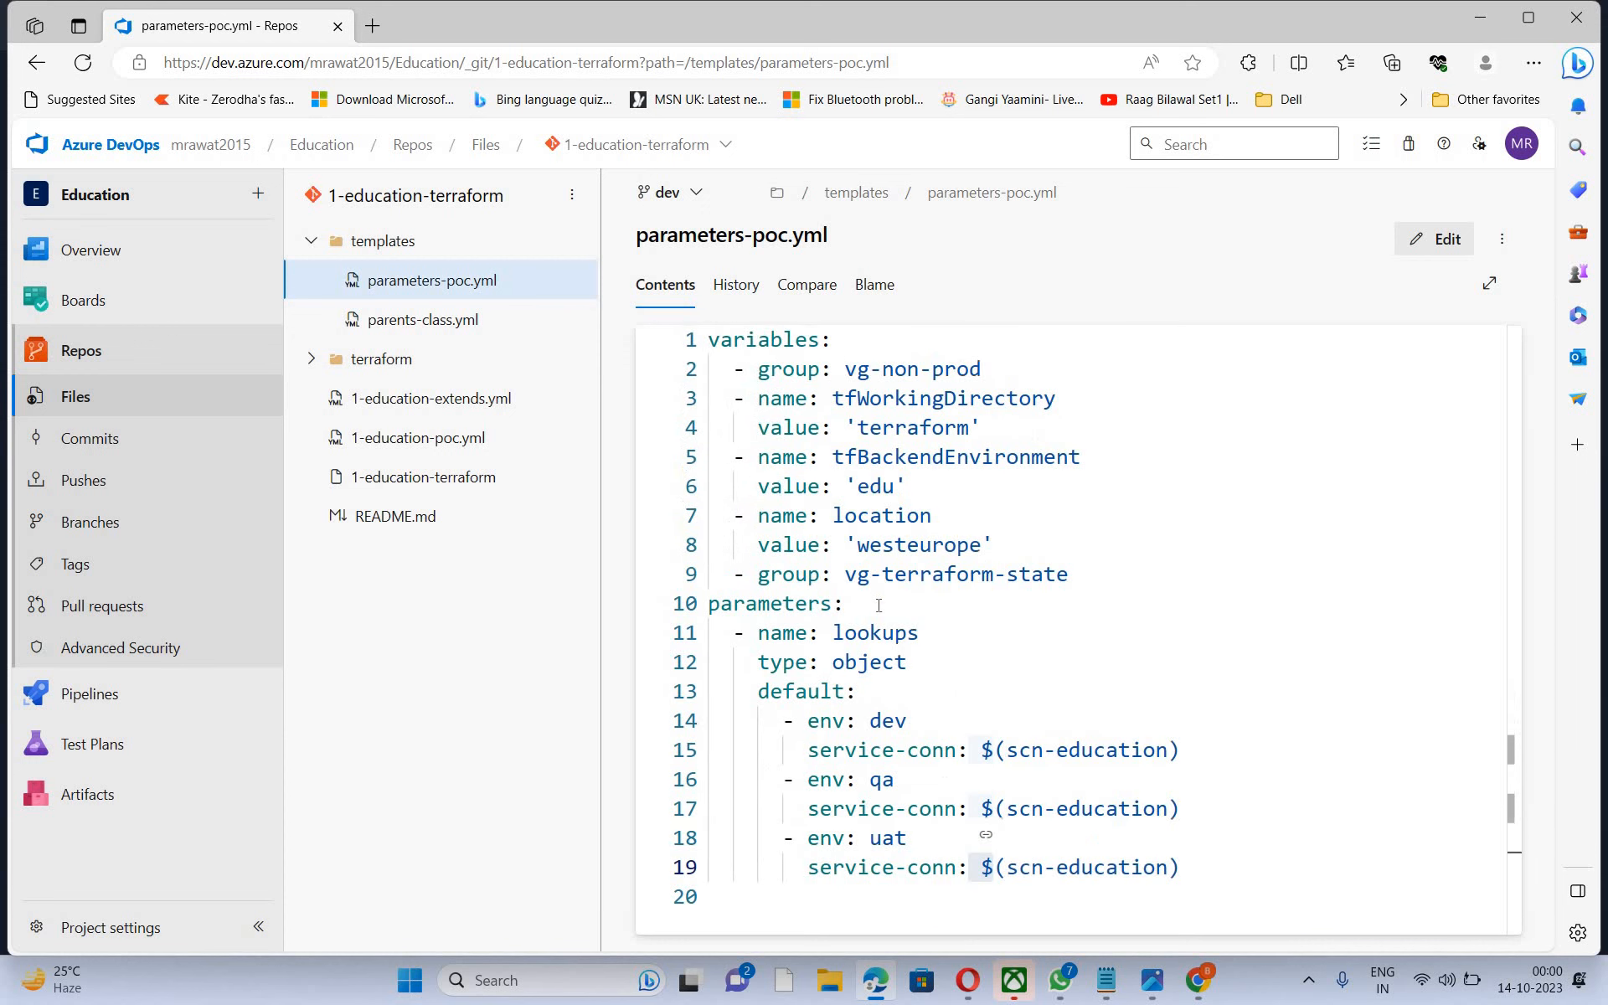
{"action": "scroll", "coordinate": [869, 611], "scroll_direction": "up", "scroll_amount": 2}
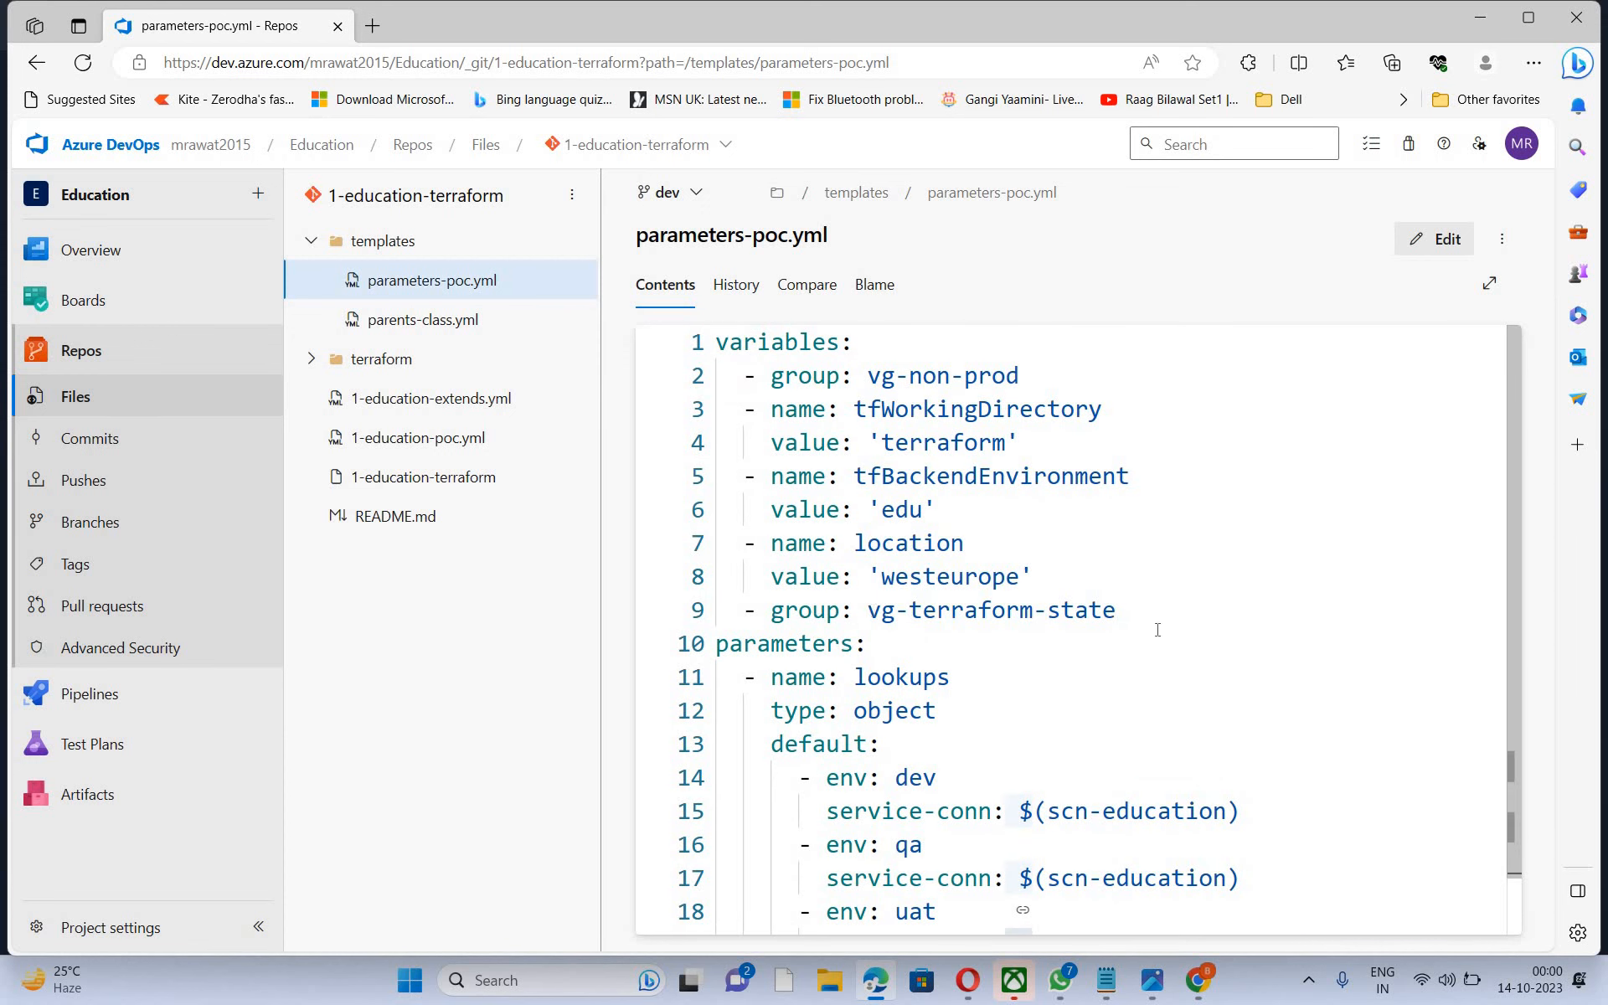
{"action": "left_click_drag", "start_coordinate": [866, 609], "coordinate": [1080, 654]}
{"action": "left_click", "coordinate": [923, 630]}
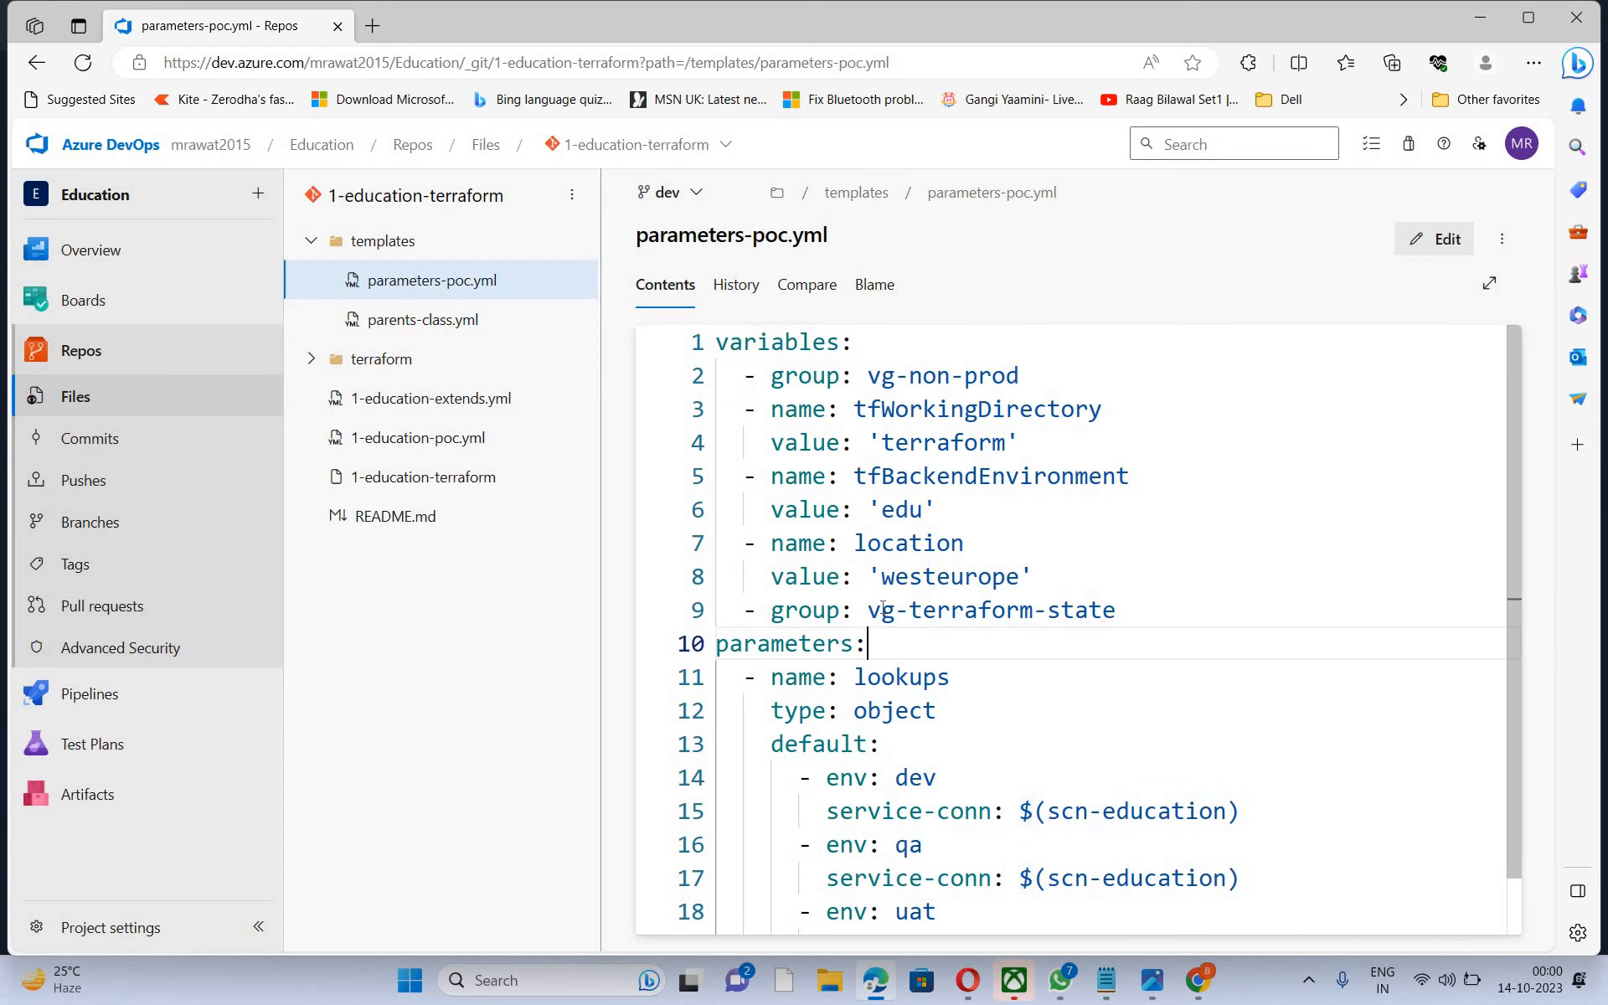
{"action": "left_click_drag", "start_coordinate": [868, 610], "coordinate": [1080, 647]}
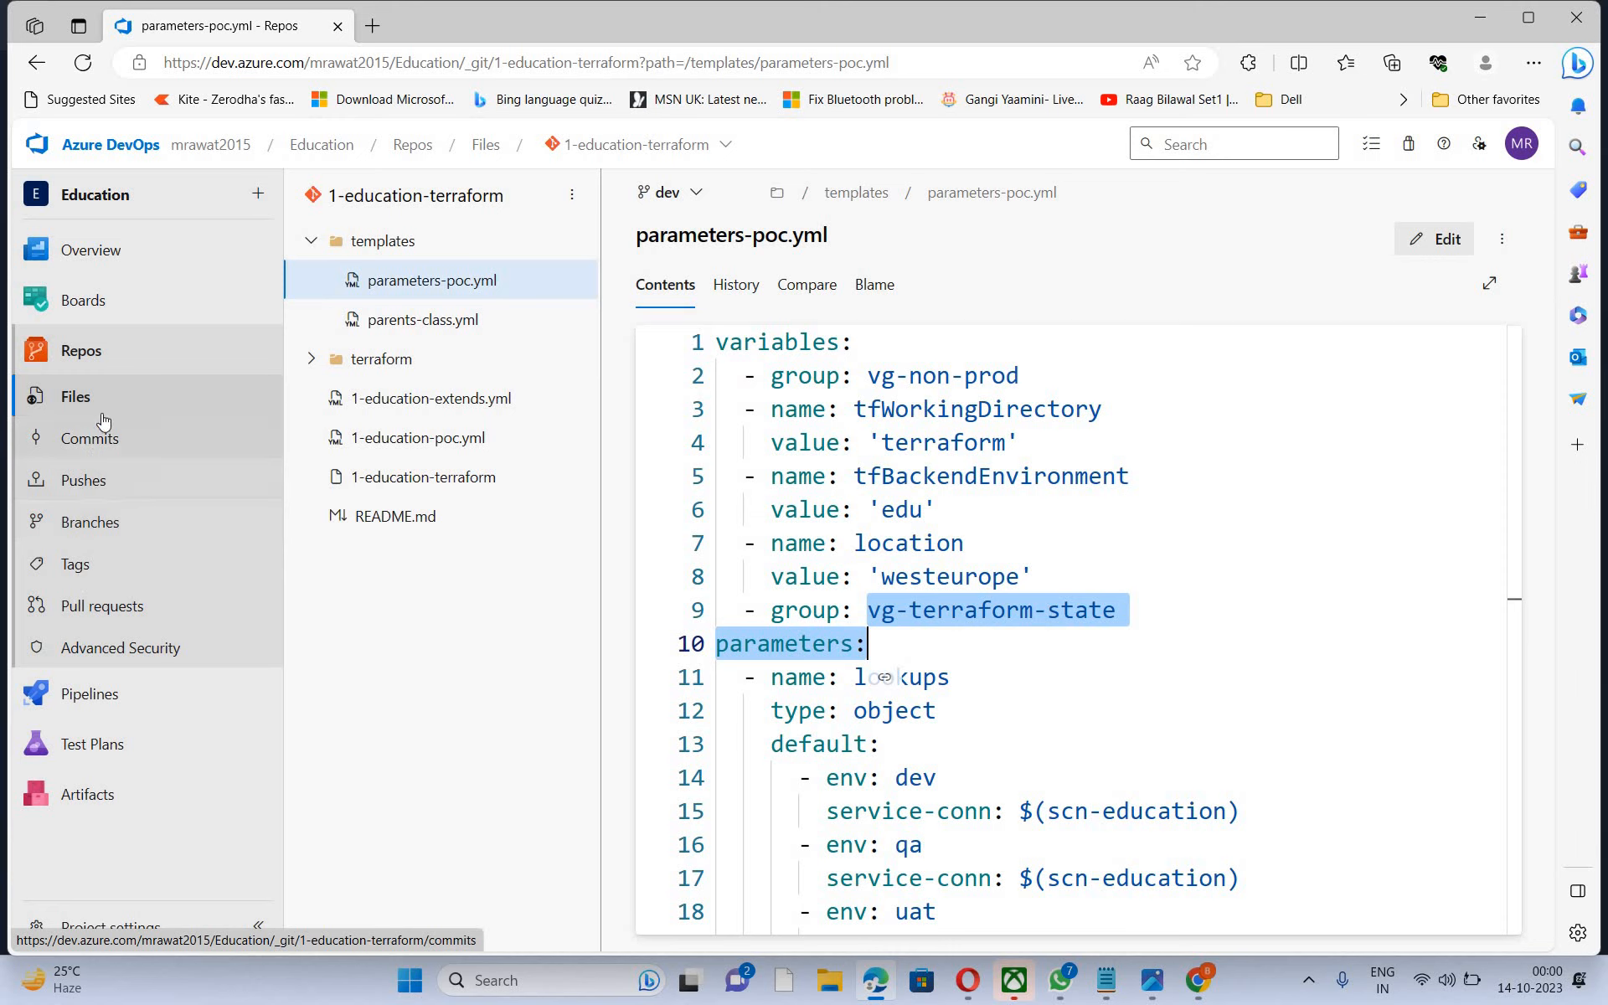
Step: Check the list of variable groups in the Library and return to the project's pipelines list
{"action": "left_click", "coordinate": [92, 699]}
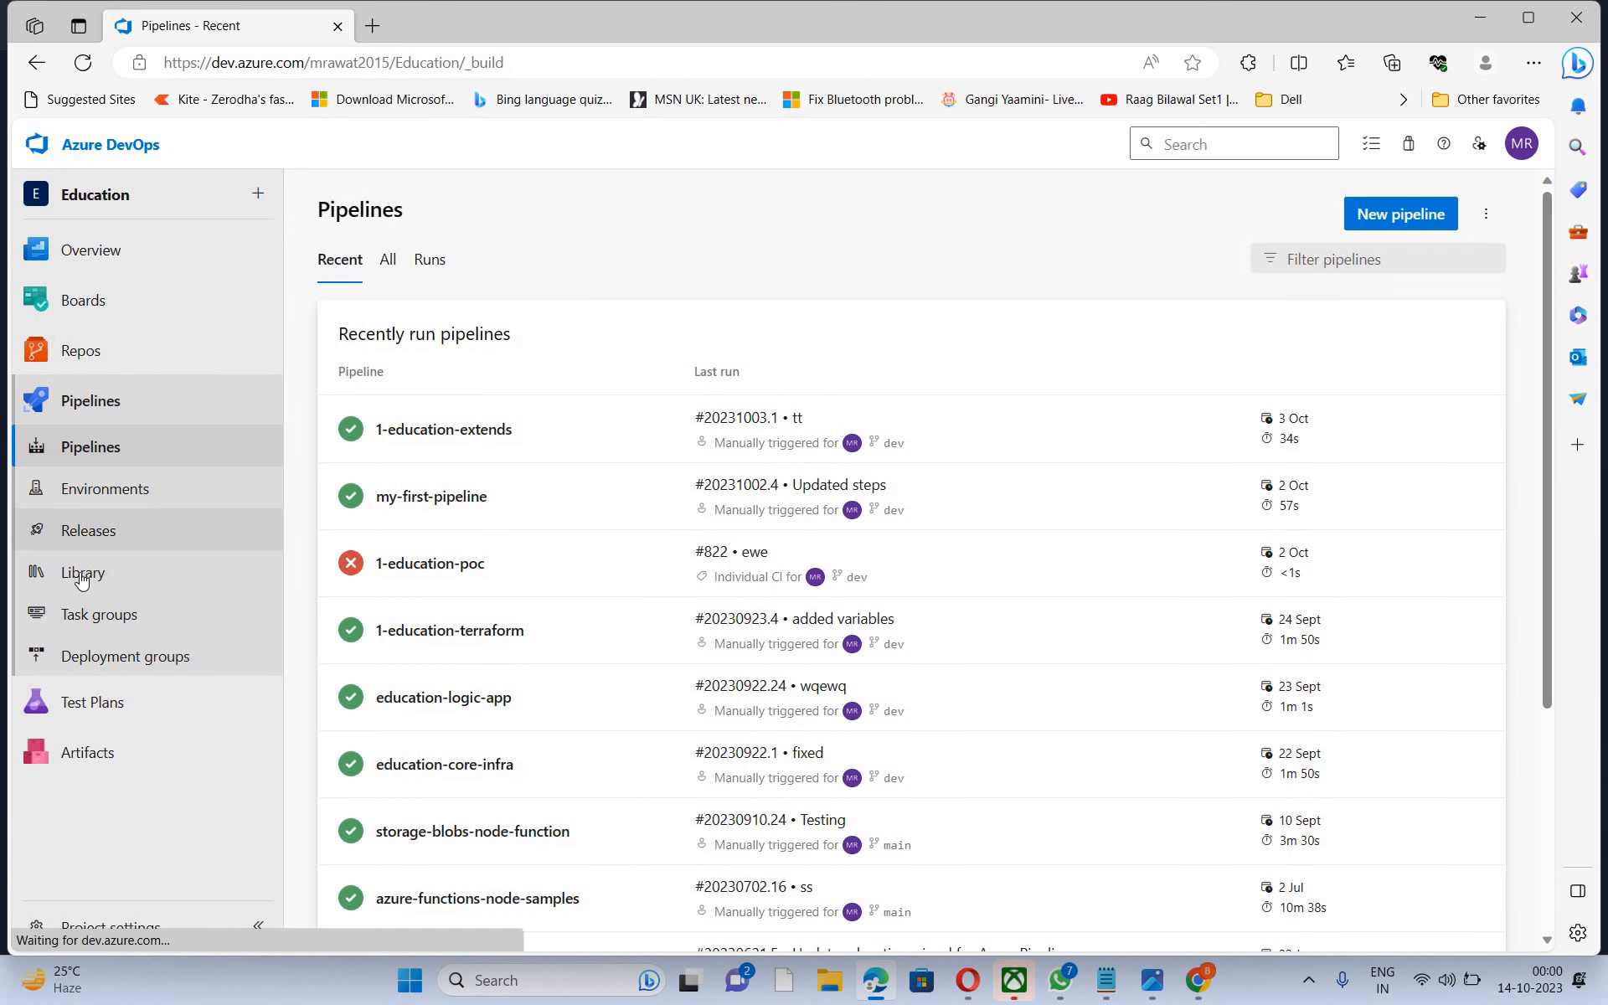
{"action": "left_click", "coordinate": [81, 575]}
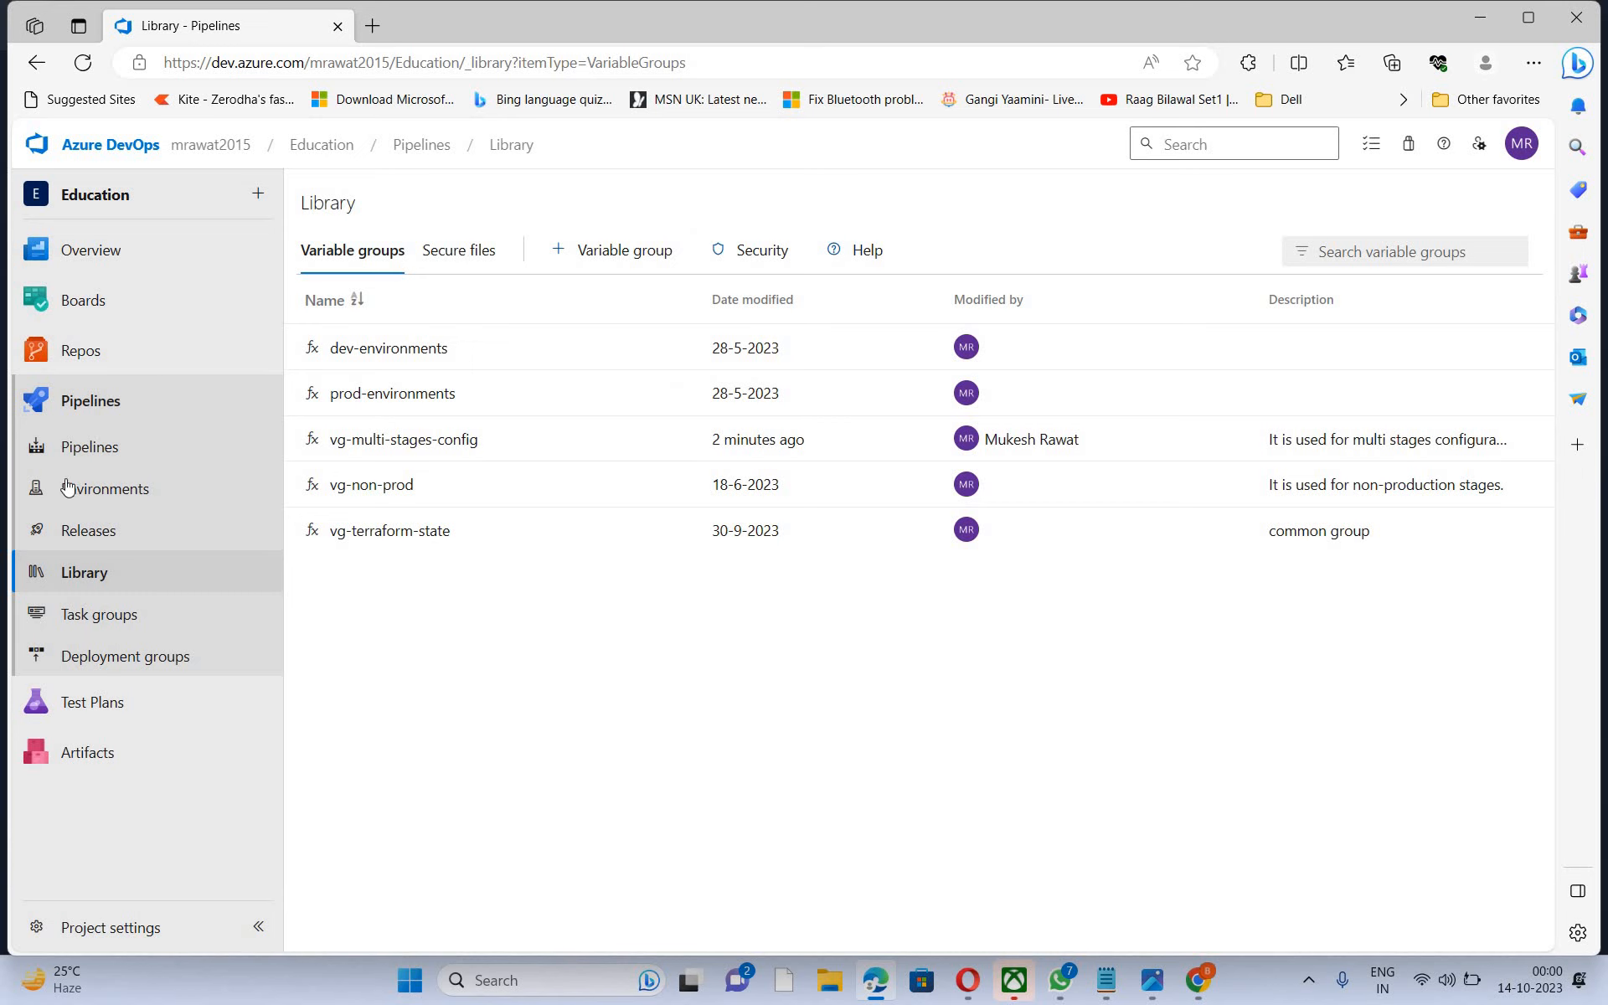
{"action": "left_click", "coordinate": [83, 446]}
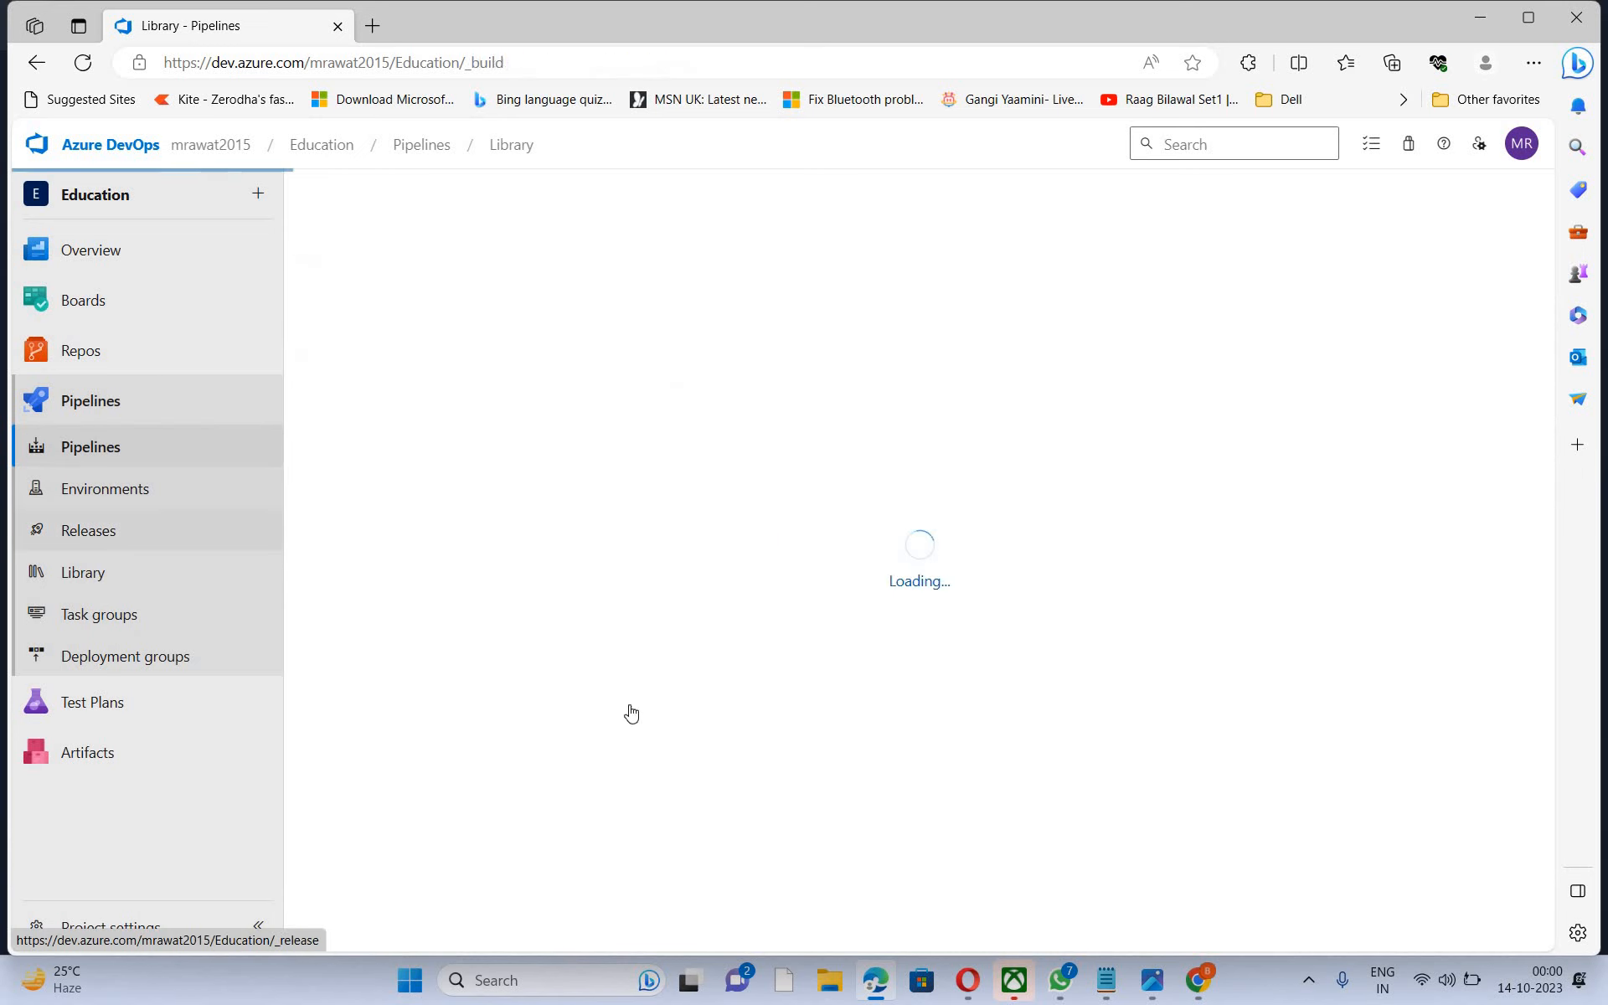